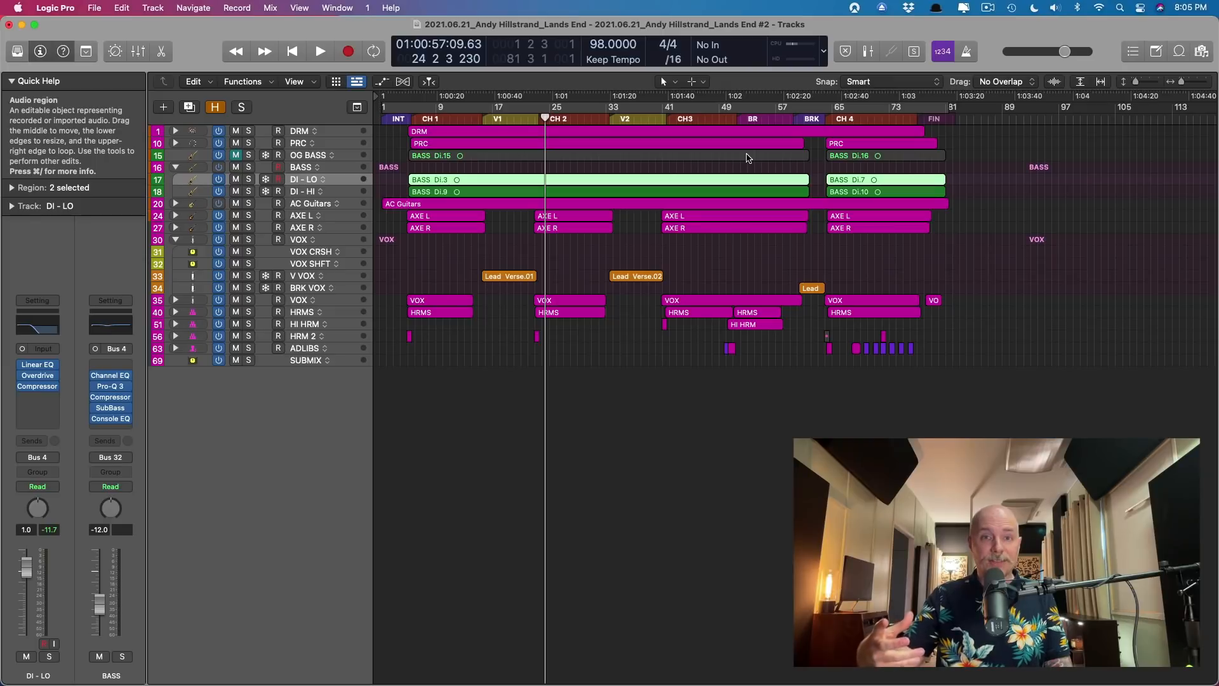
Step: Audition the mix with the BASS stack, mute BASS, unmute OG BASS and play the same passage for comparison
{"action": "key", "text": "space"}
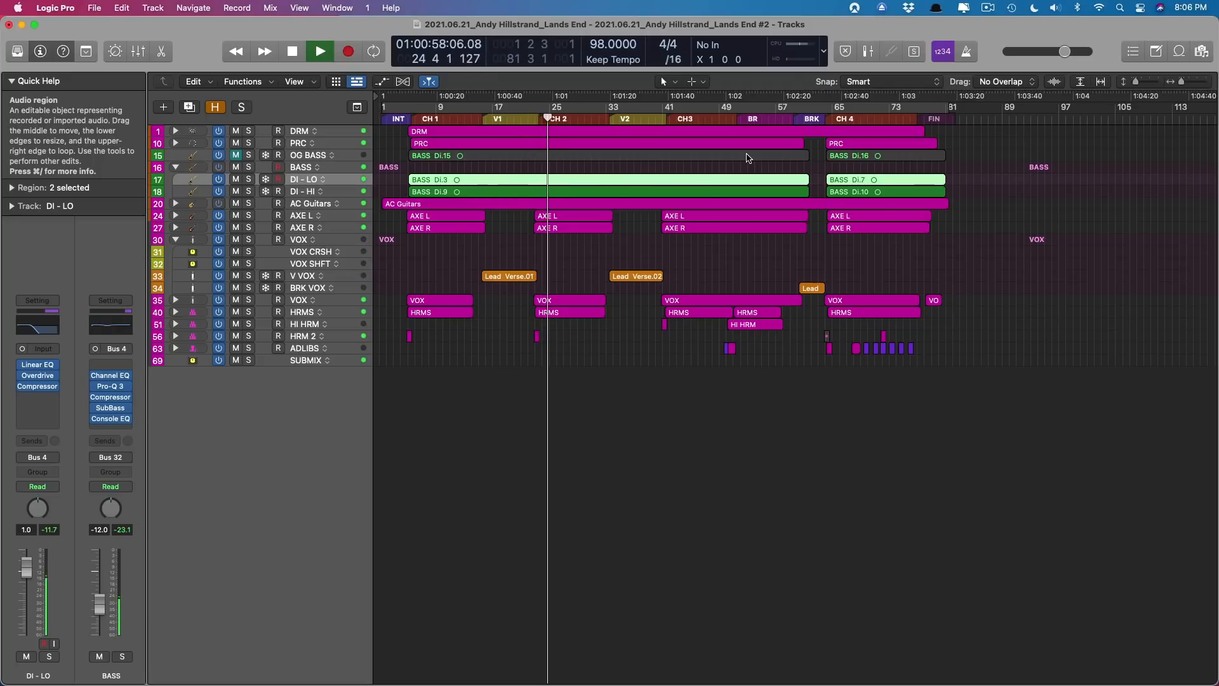
{"action": "key", "text": "space"}
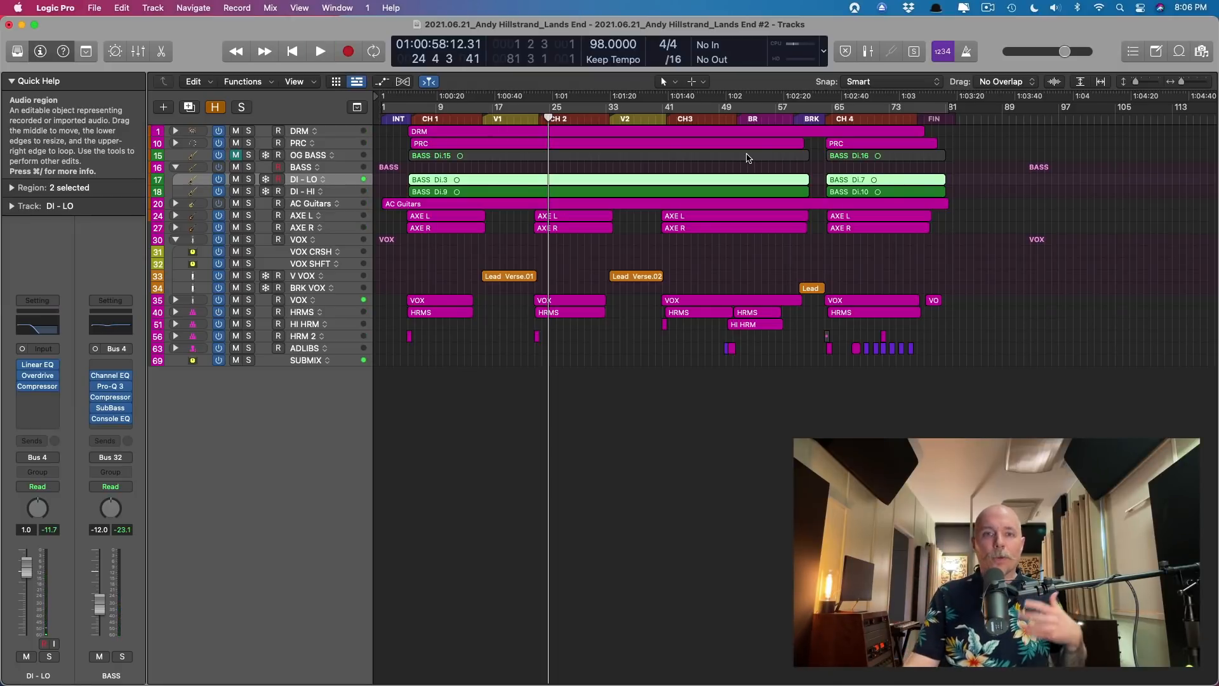
{"action": "left_click", "coordinate": [235, 167]}
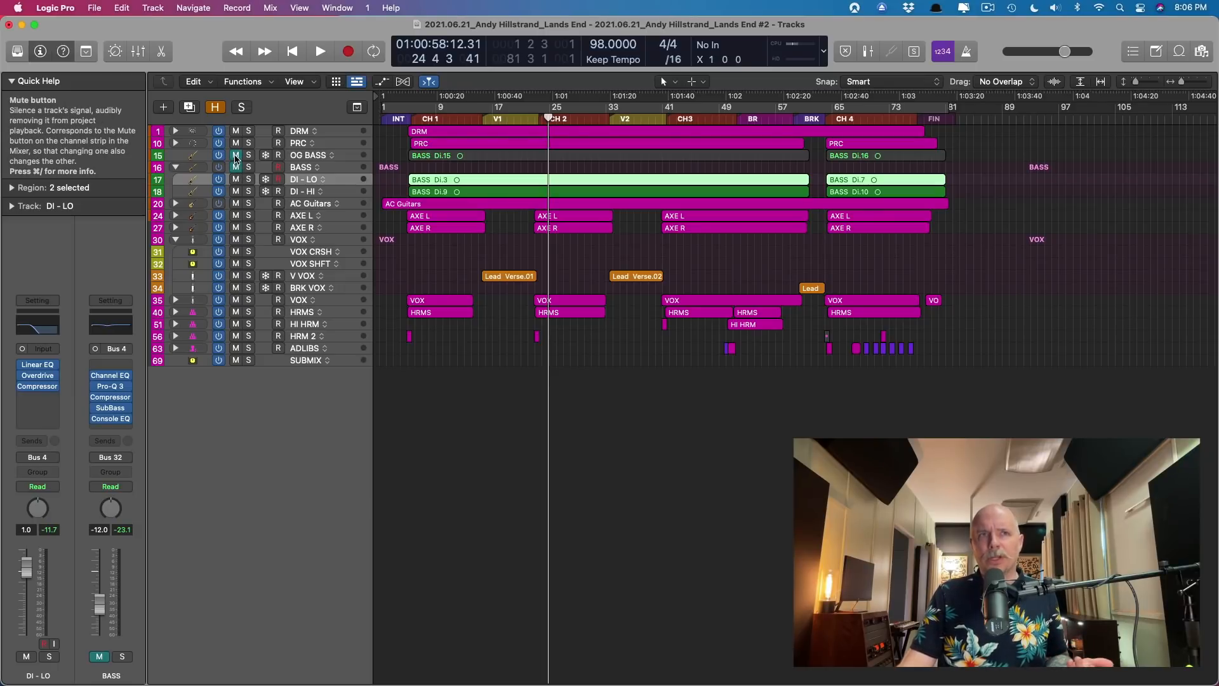
{"action": "left_click", "coordinate": [236, 155]}
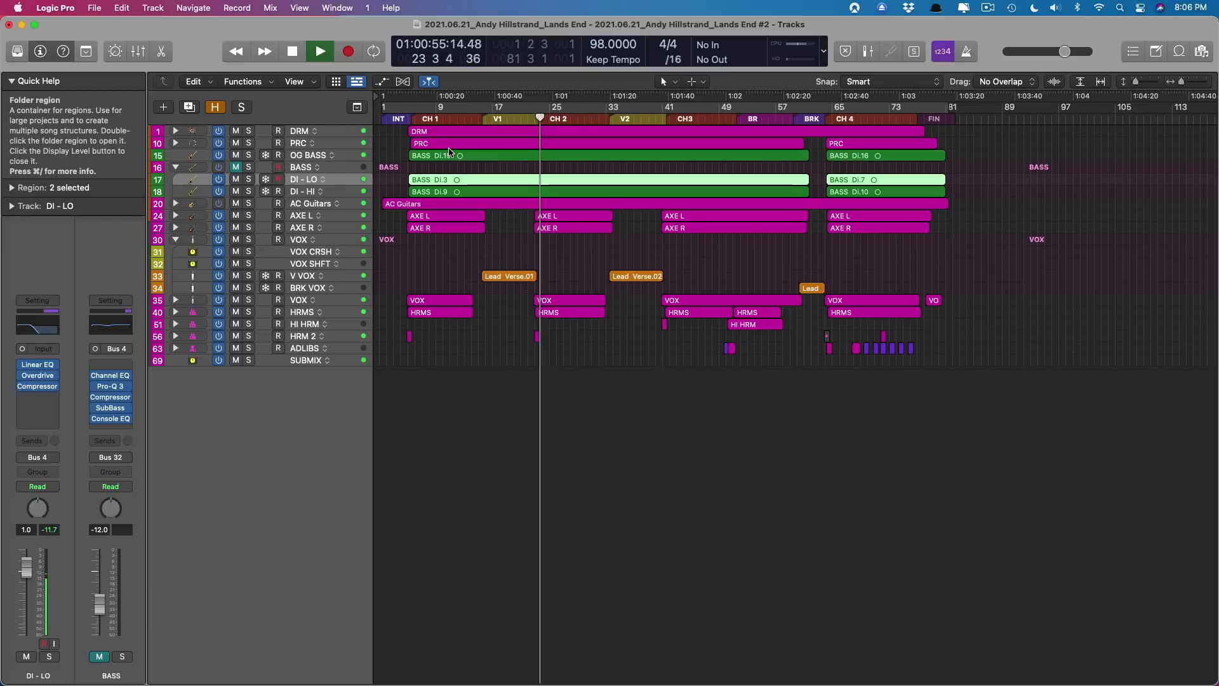
{"action": "key", "text": "space"}
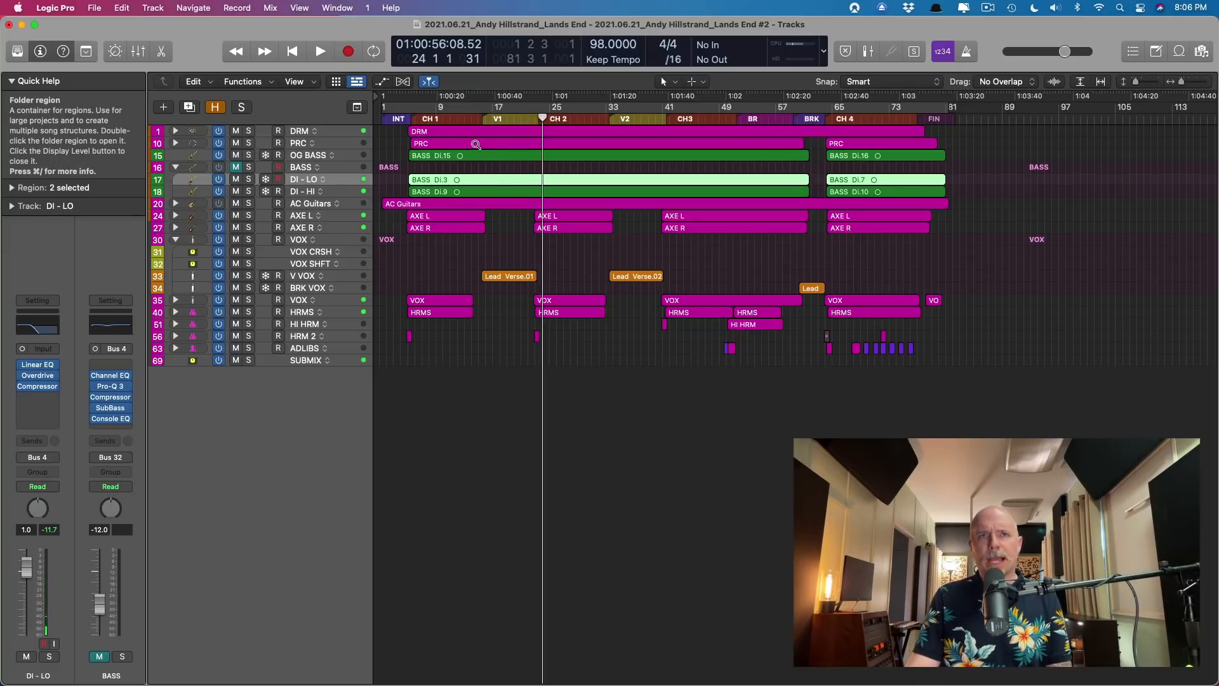
Step: Compare OG BASS and the BASS stack through verse 1 by alternating their mutes, ending with OG BASS muted and BASS unmuted
{"action": "left_click_drag", "start_coordinate": [471, 145], "coordinate": [600, 226]}
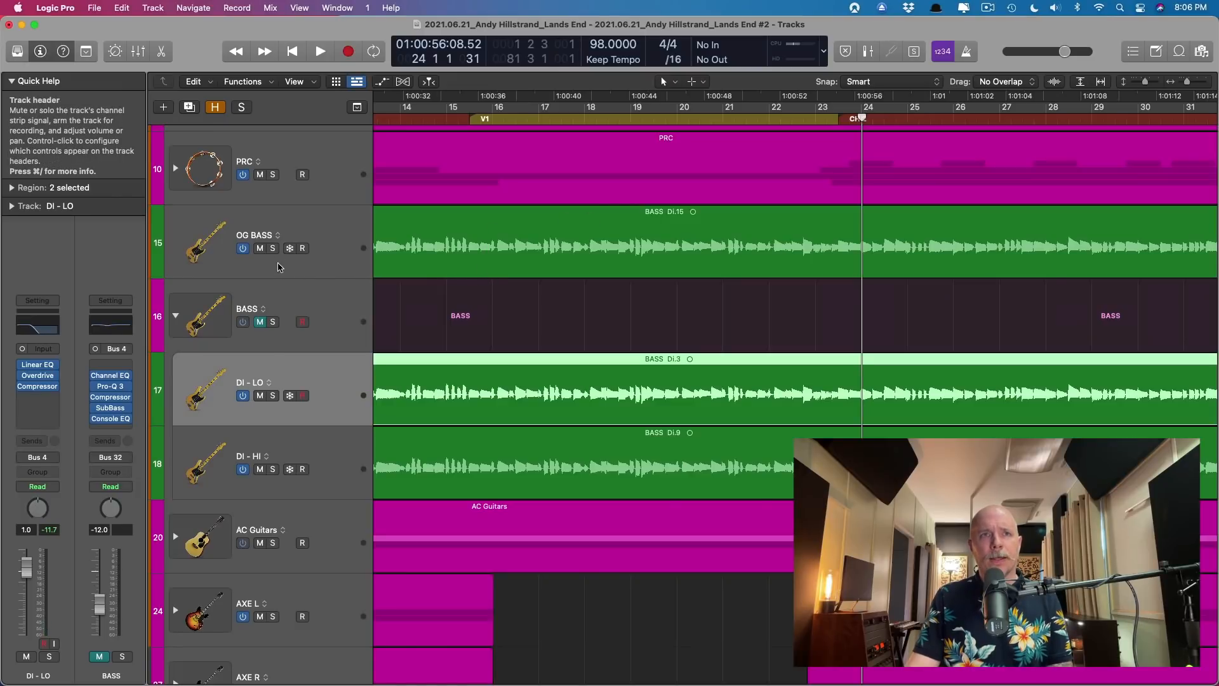
{"action": "scroll", "coordinate": [414, 236], "scroll_direction": "left", "scroll_amount": 3}
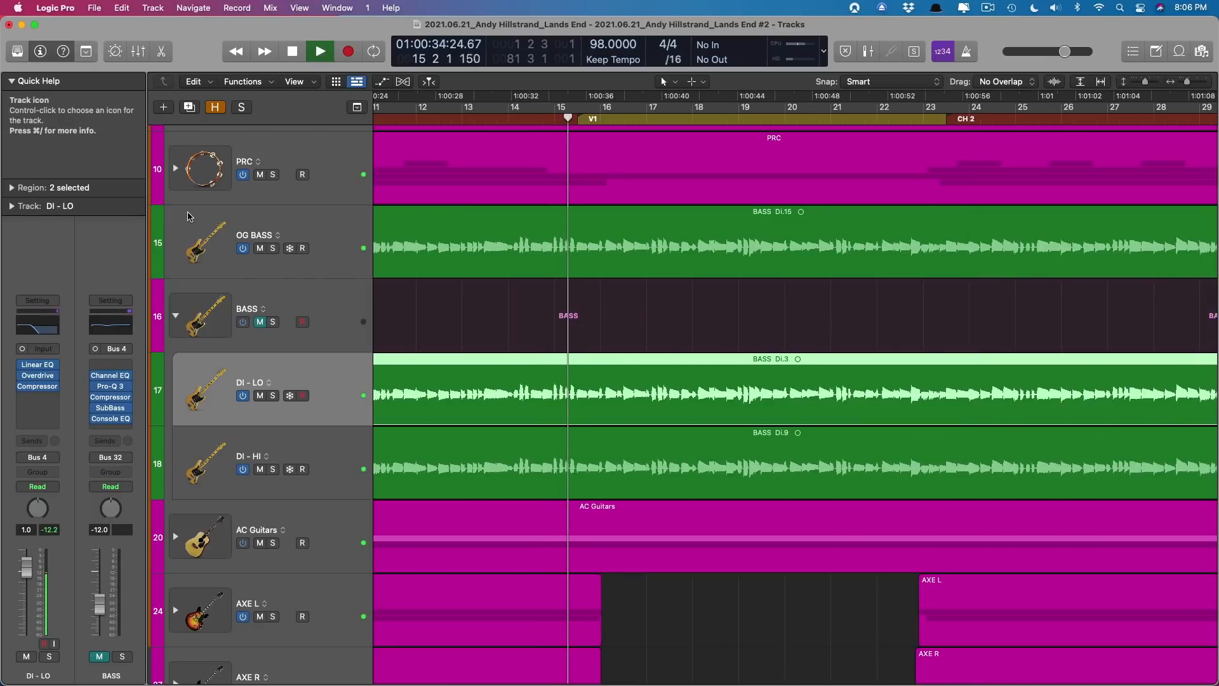
{"action": "left_click", "coordinate": [260, 248]}
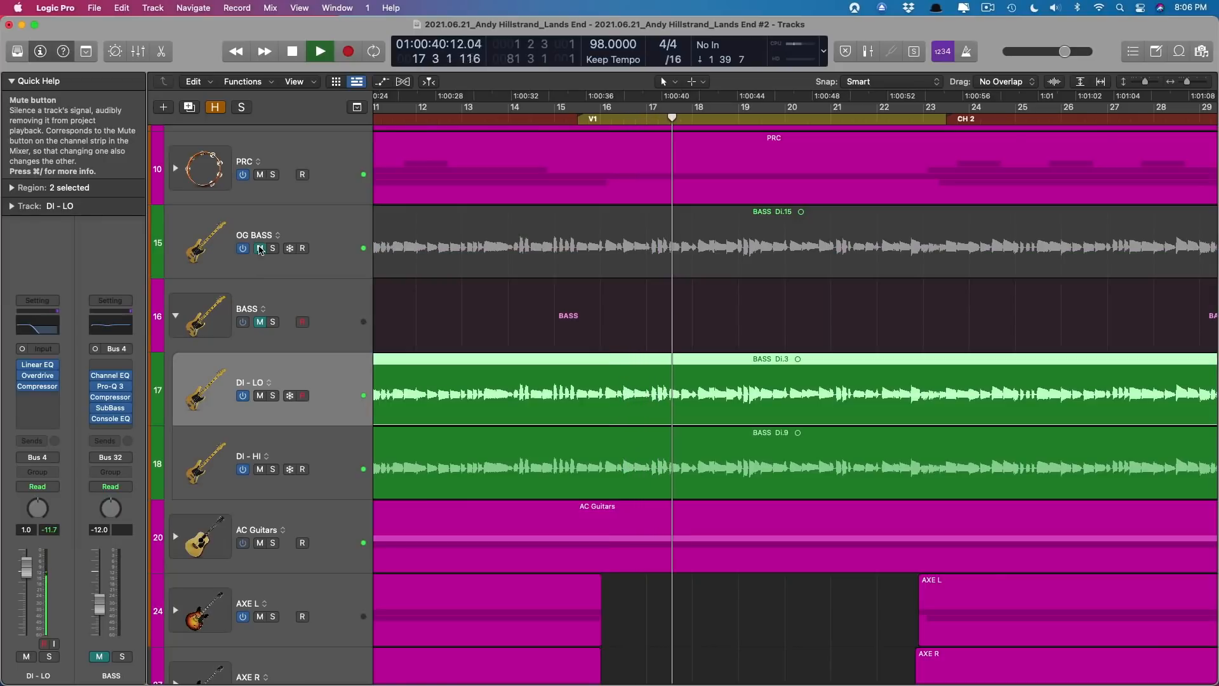
{"action": "left_click", "coordinate": [260, 322]}
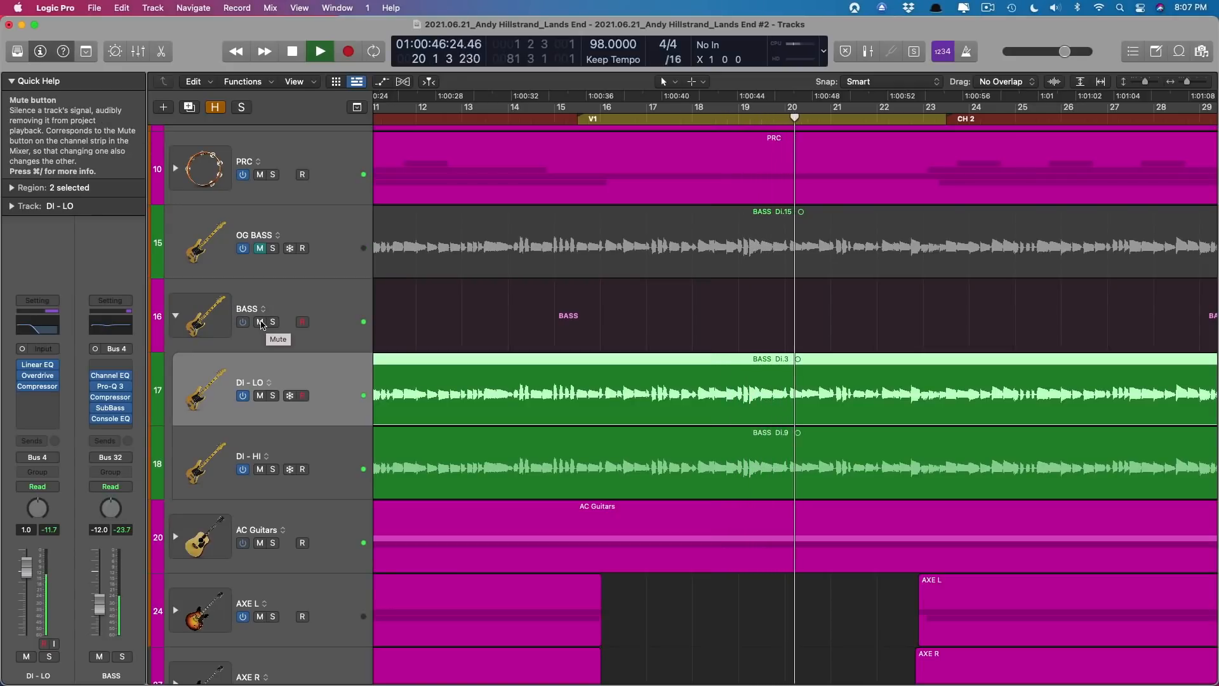
{"action": "left_click", "coordinate": [261, 322]}
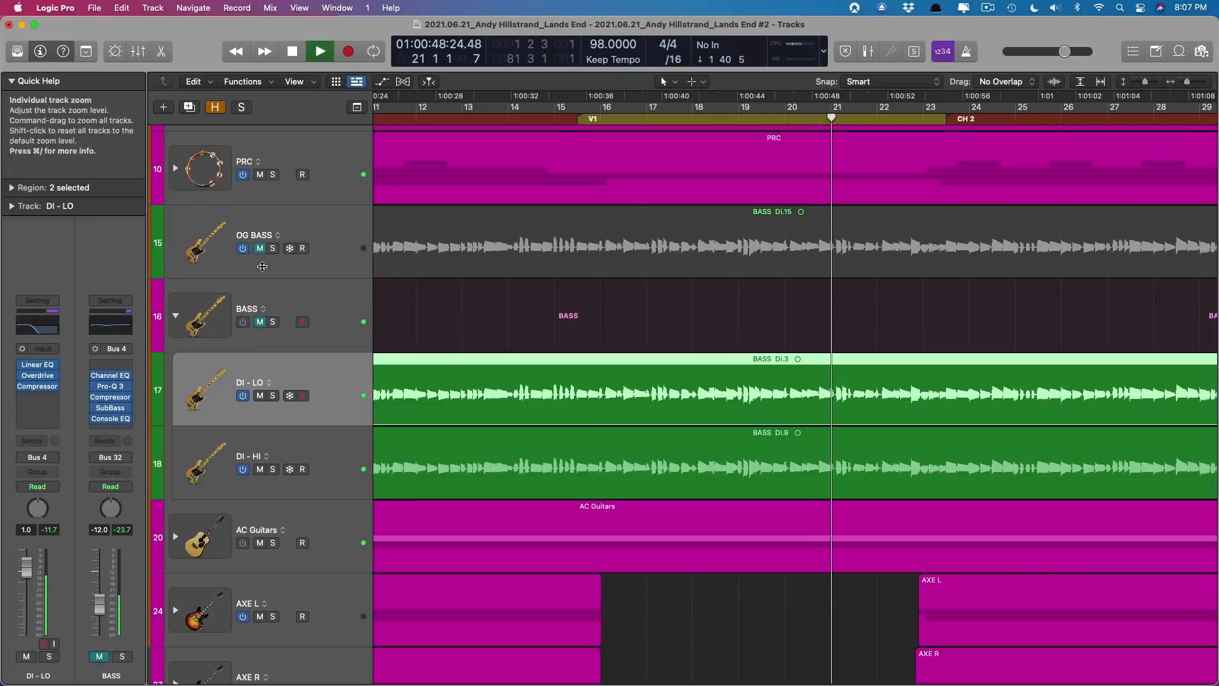
{"action": "left_click", "coordinate": [260, 248]}
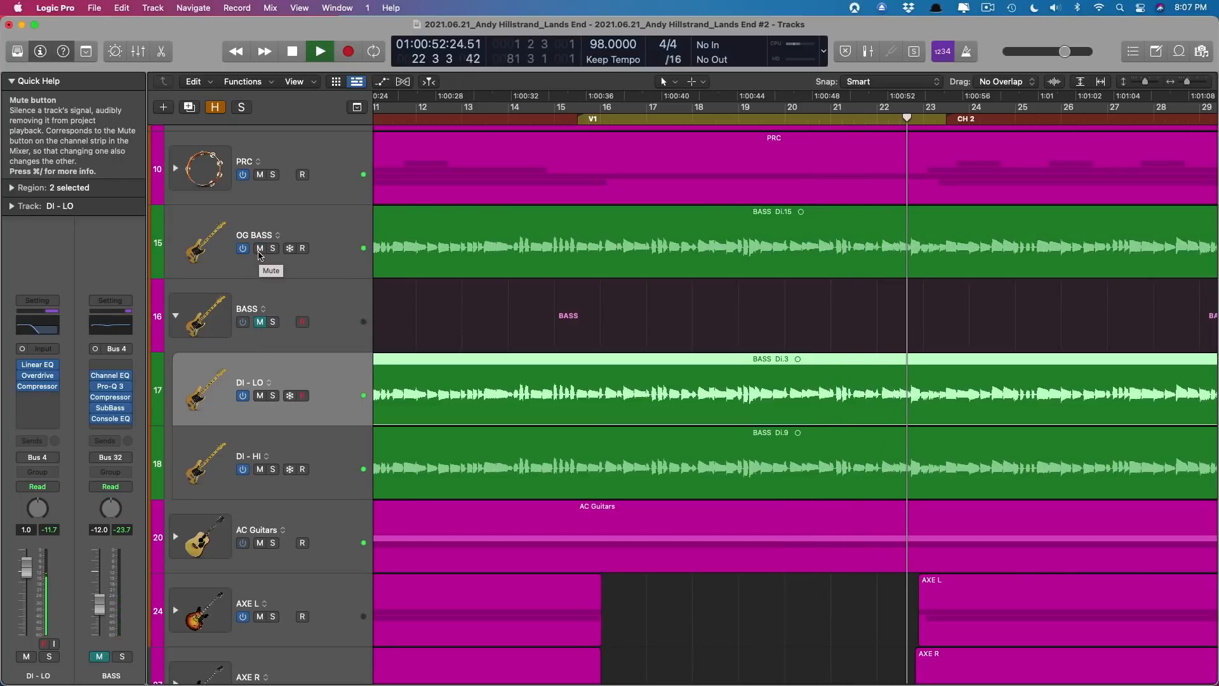
{"action": "key", "text": "space"}
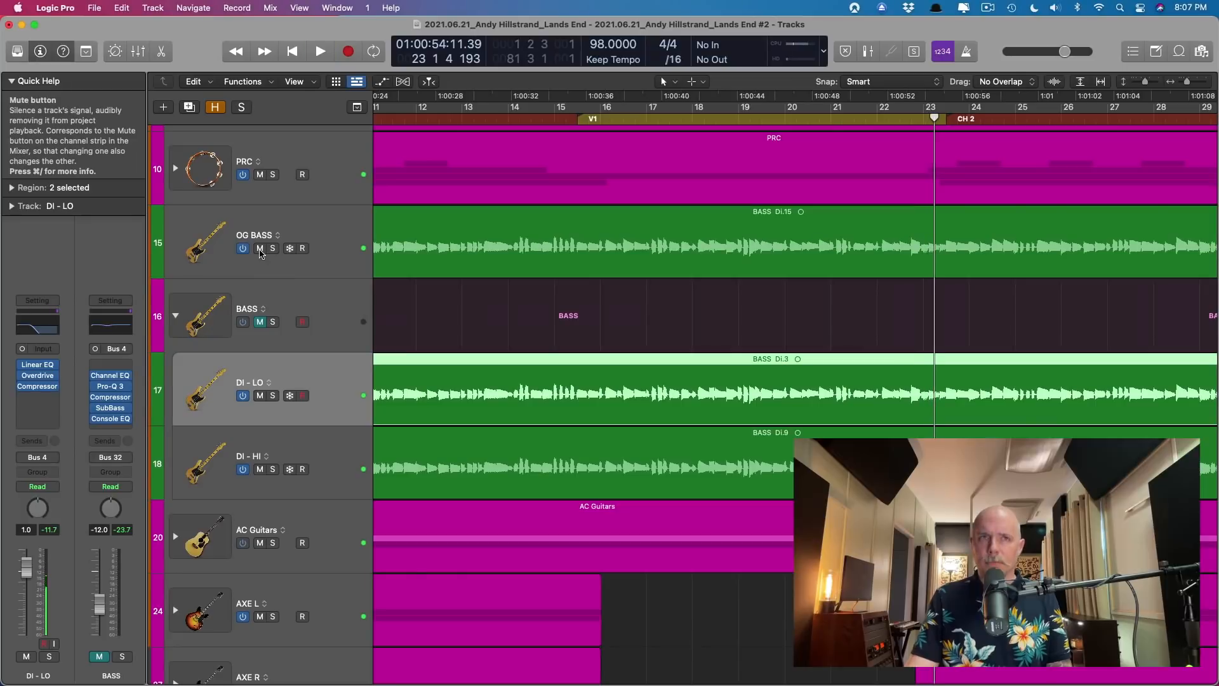
{"action": "left_click", "coordinate": [260, 248]}
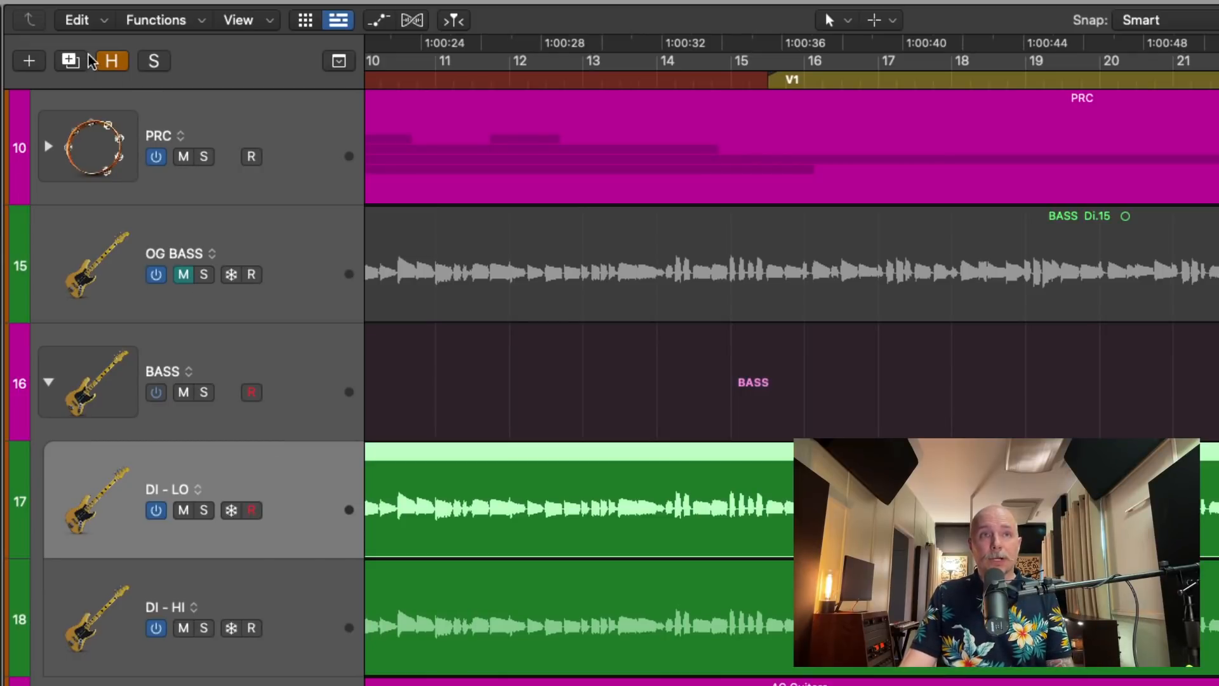
Step: Duplicate the DI - LO track with its regions directly below the original and undo the duplication
{"action": "left_click", "coordinate": [70, 60]}
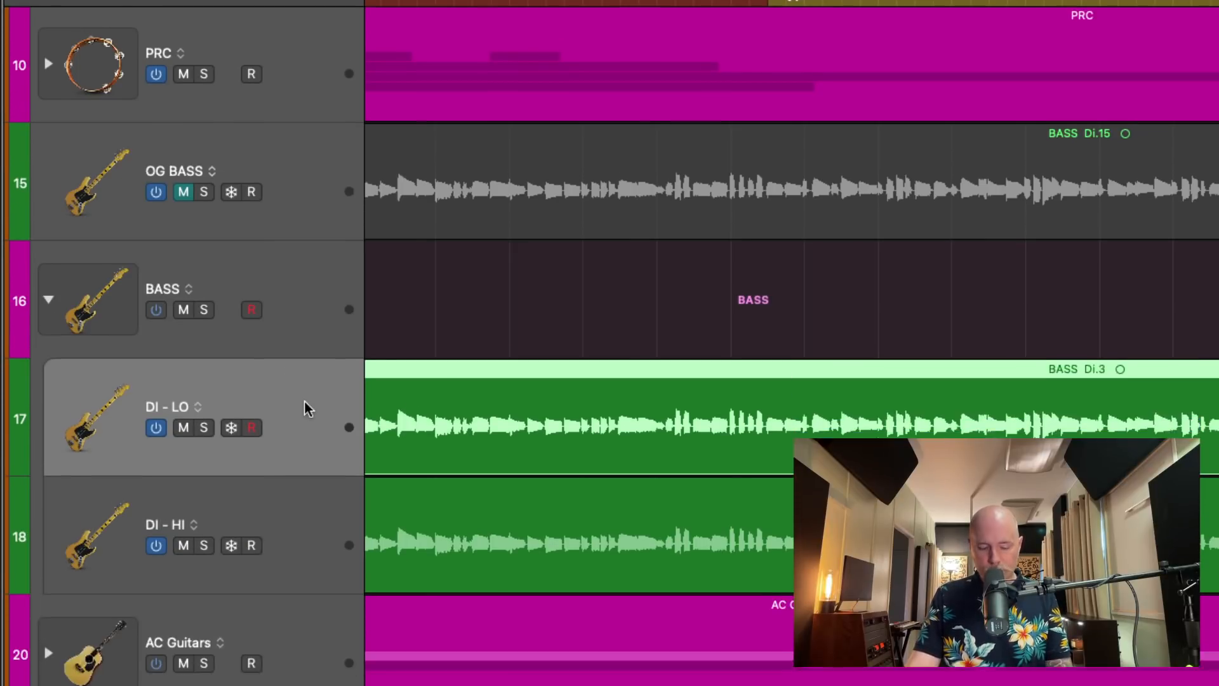
{"action": "left_click_drag", "start_coordinate": [309, 402], "coordinate": [310, 487]}
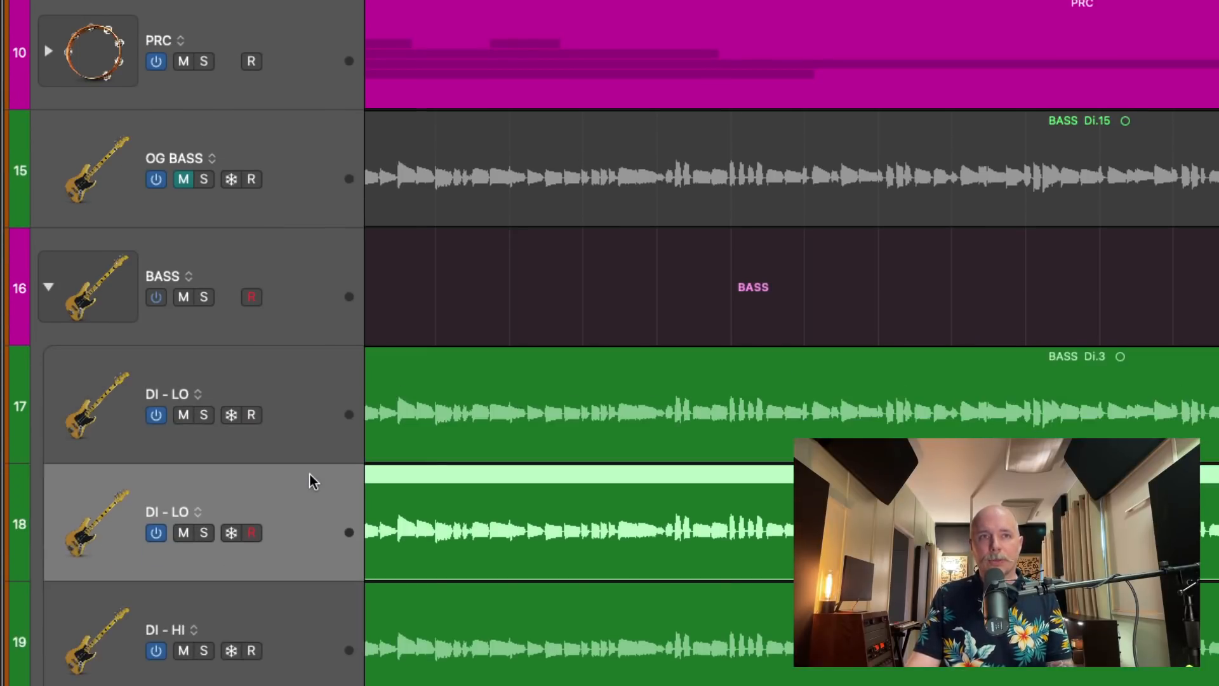
{"action": "key", "text": "super+Left"}
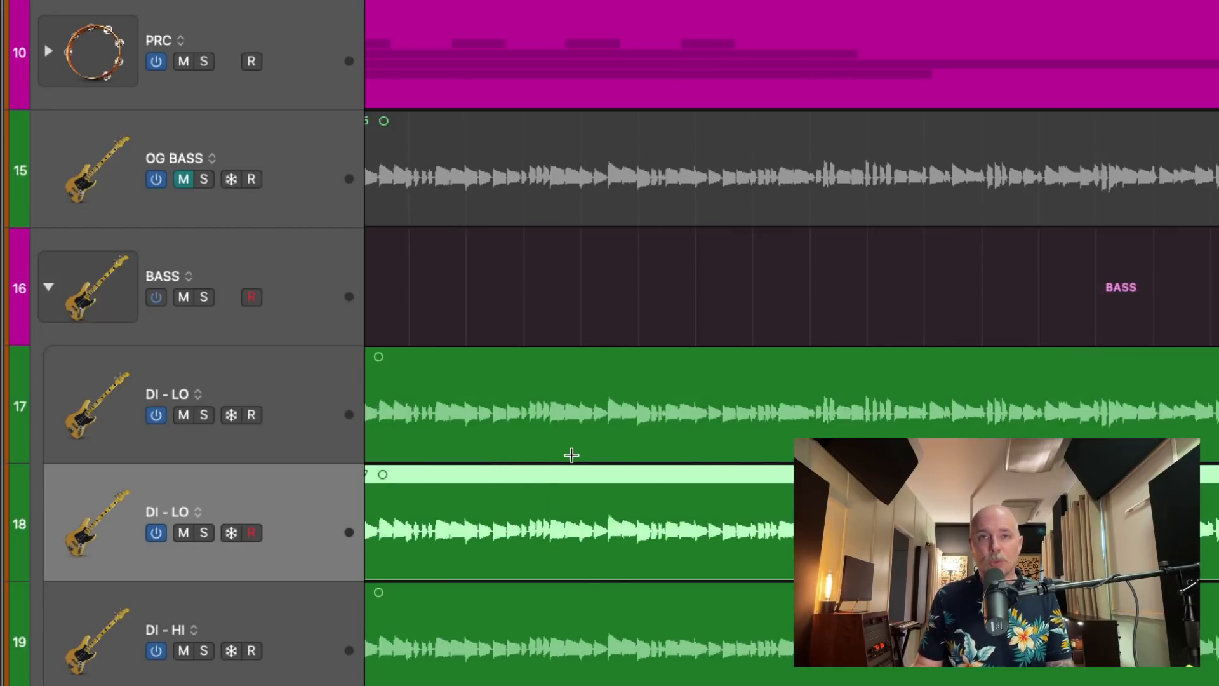
{"action": "key", "text": "super+Left"}
{"action": "key", "text": "super+Left"}
{"action": "key", "text": "super+Left"}
{"action": "key", "text": "super+z"}
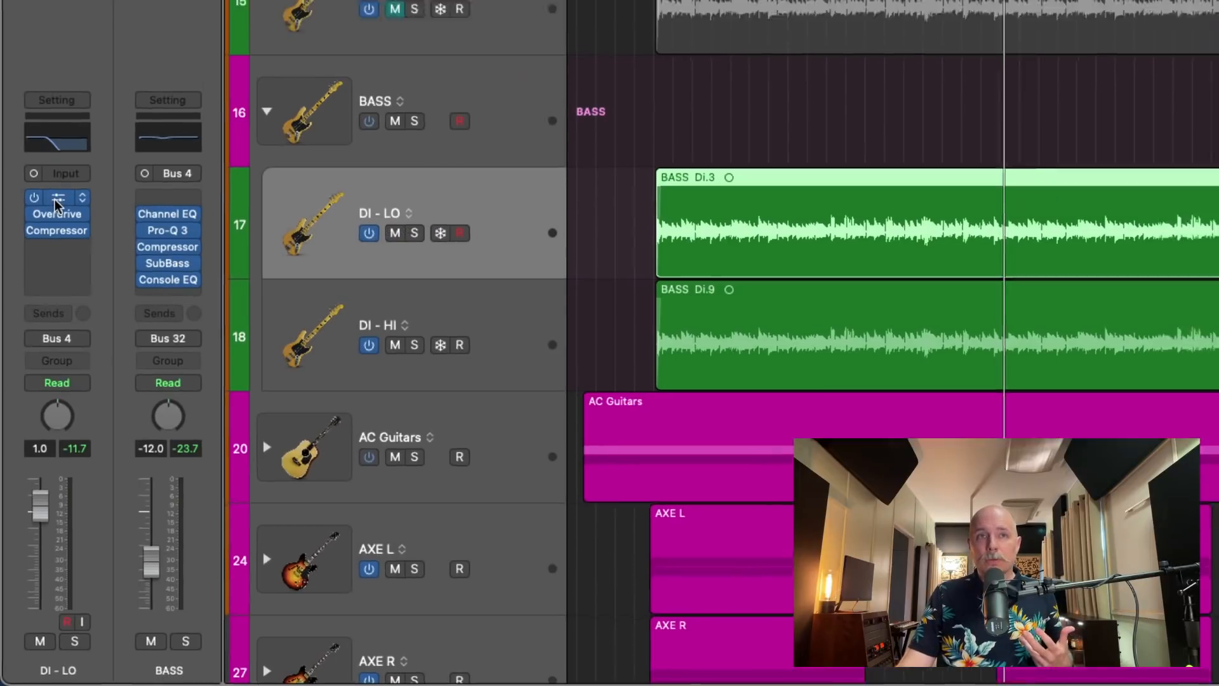
Step: Review the Linear Phase EQ on the DI - LO track and on the DI - HI track, closing each plug-in window
{"action": "left_click", "coordinate": [57, 200]}
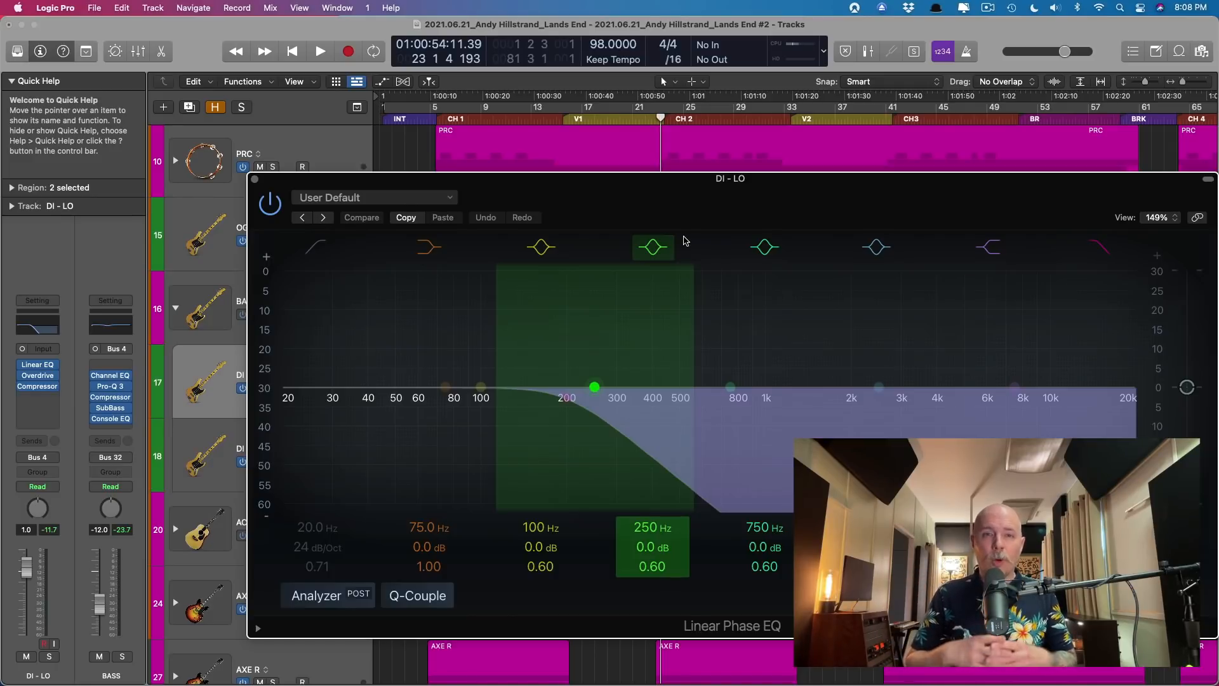
{"action": "key", "text": "super+w"}
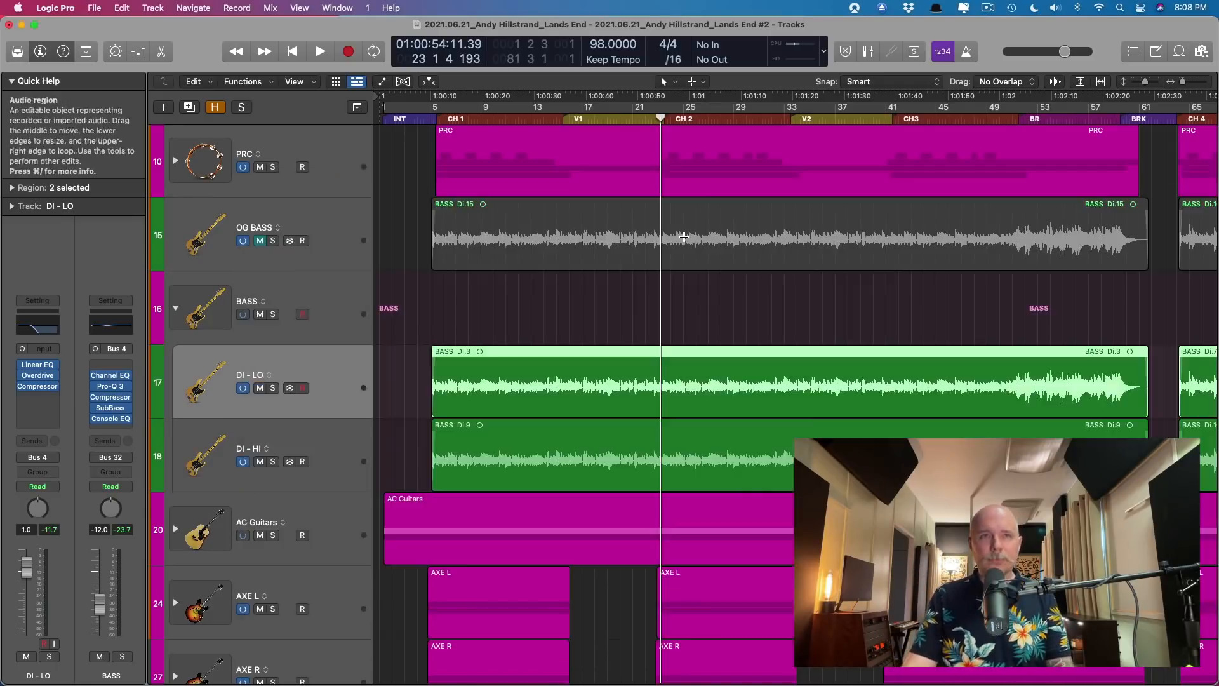
{"action": "left_click", "coordinate": [357, 454]}
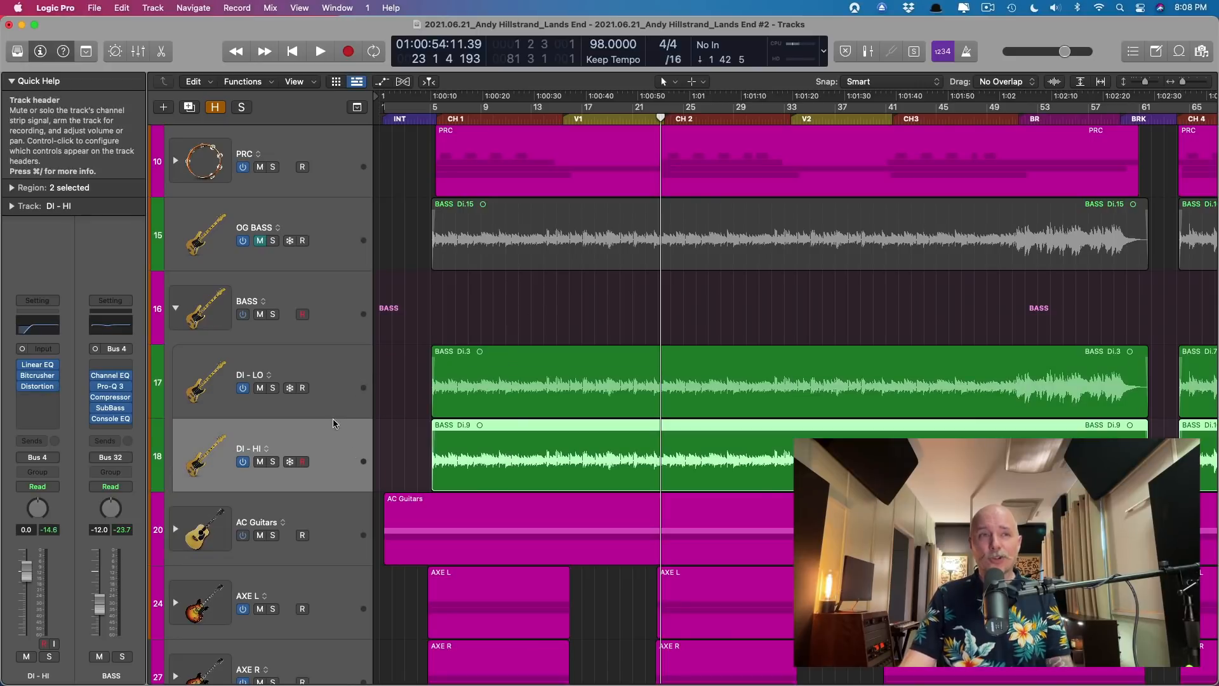
{"action": "left_click", "coordinate": [39, 365]}
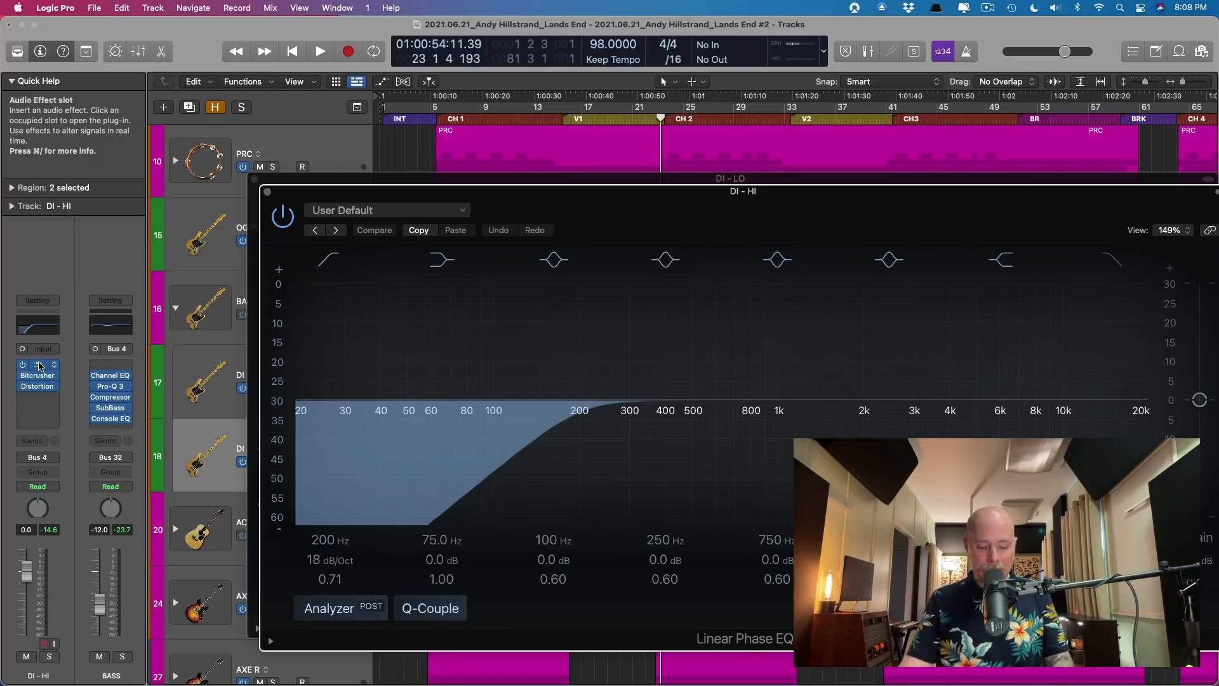
{"action": "left_click", "coordinate": [40, 367]}
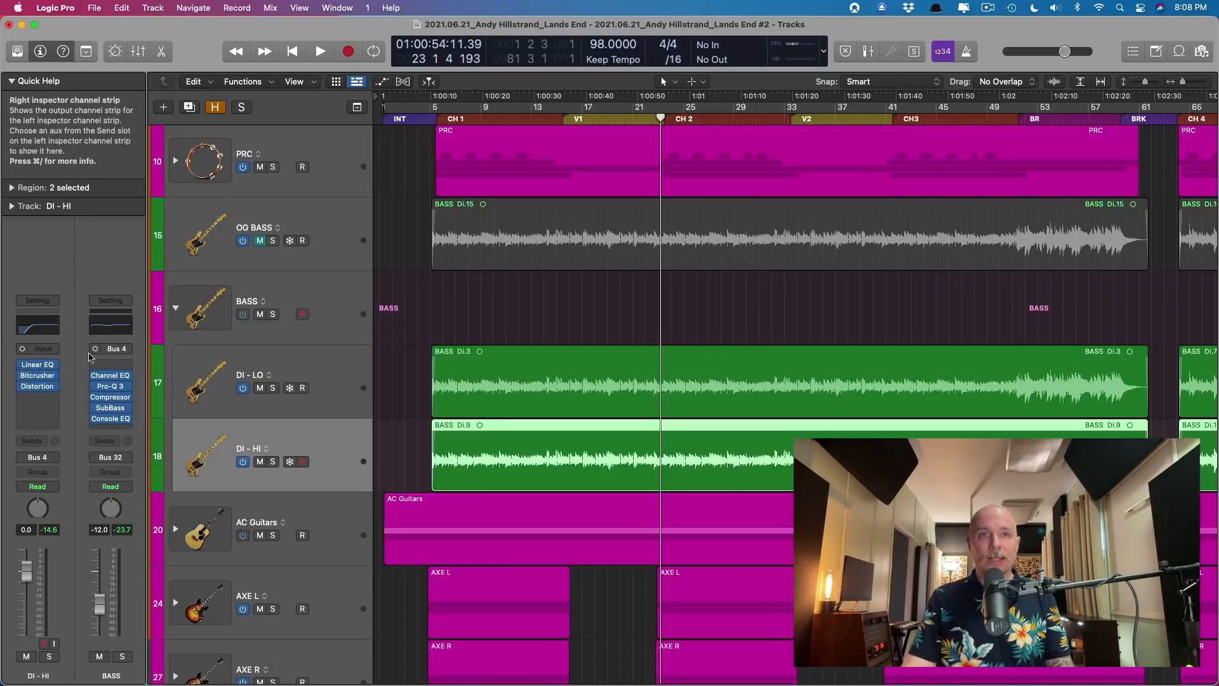
Step: Play verse 1 with only DI - LO soloed and again with only DI - HI soloed
{"action": "left_click", "coordinate": [273, 387]}
{"action": "left_click", "coordinate": [311, 365]}
{"action": "key", "text": "space"}
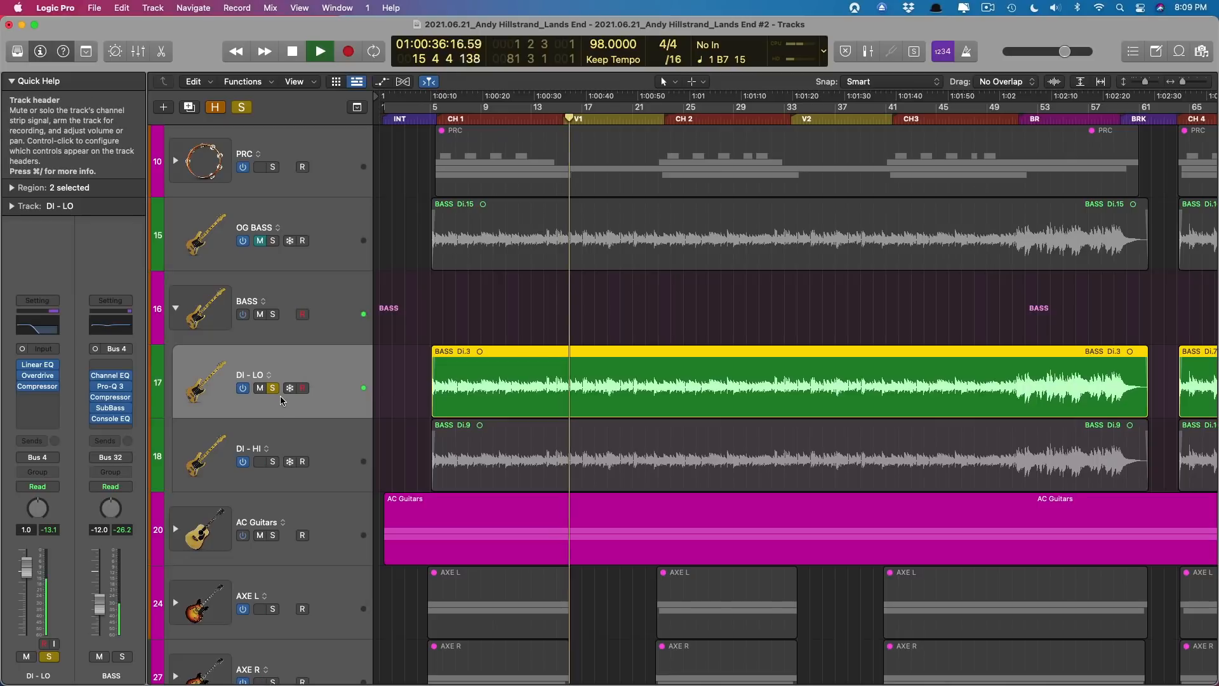
{"action": "left_click", "coordinate": [273, 462], "text": "alt"}
{"action": "key", "text": "space"}
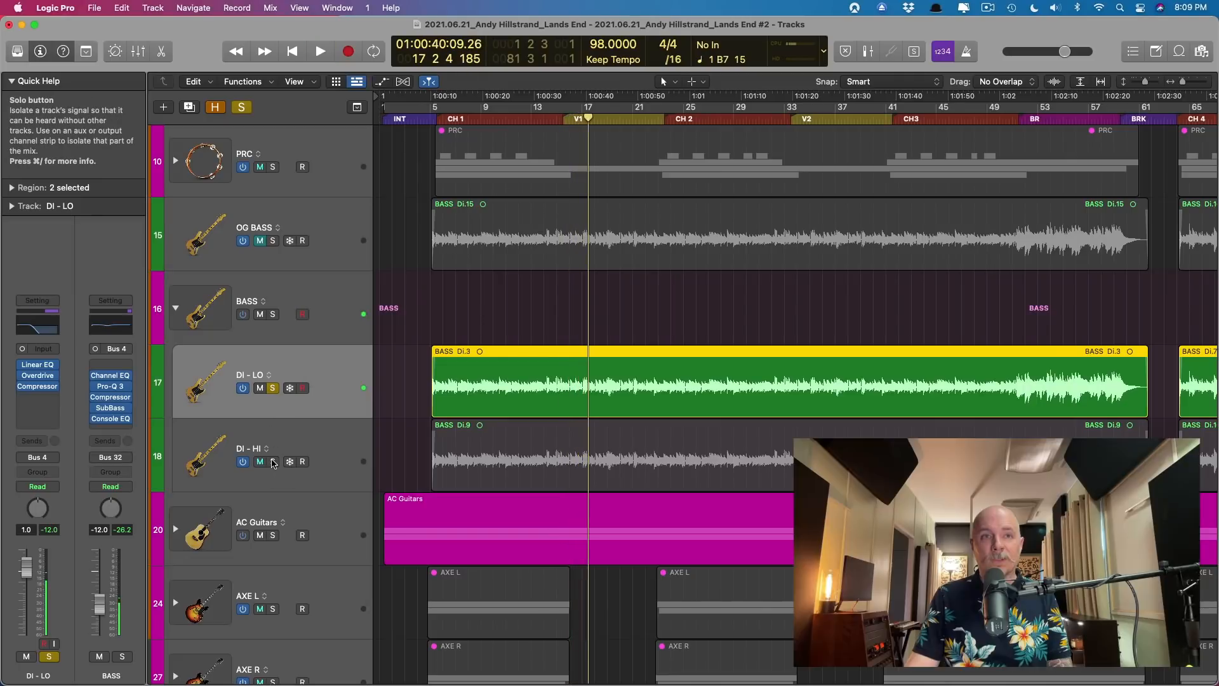
{"action": "key", "text": "space"}
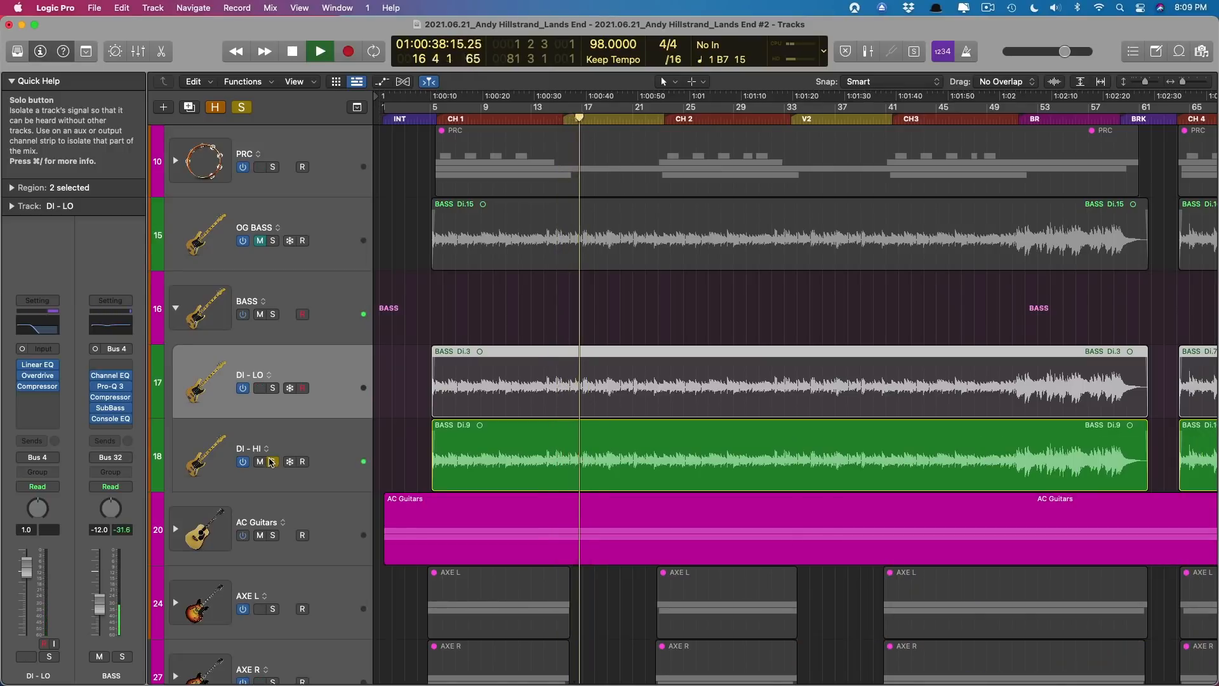
{"action": "key", "text": "space"}
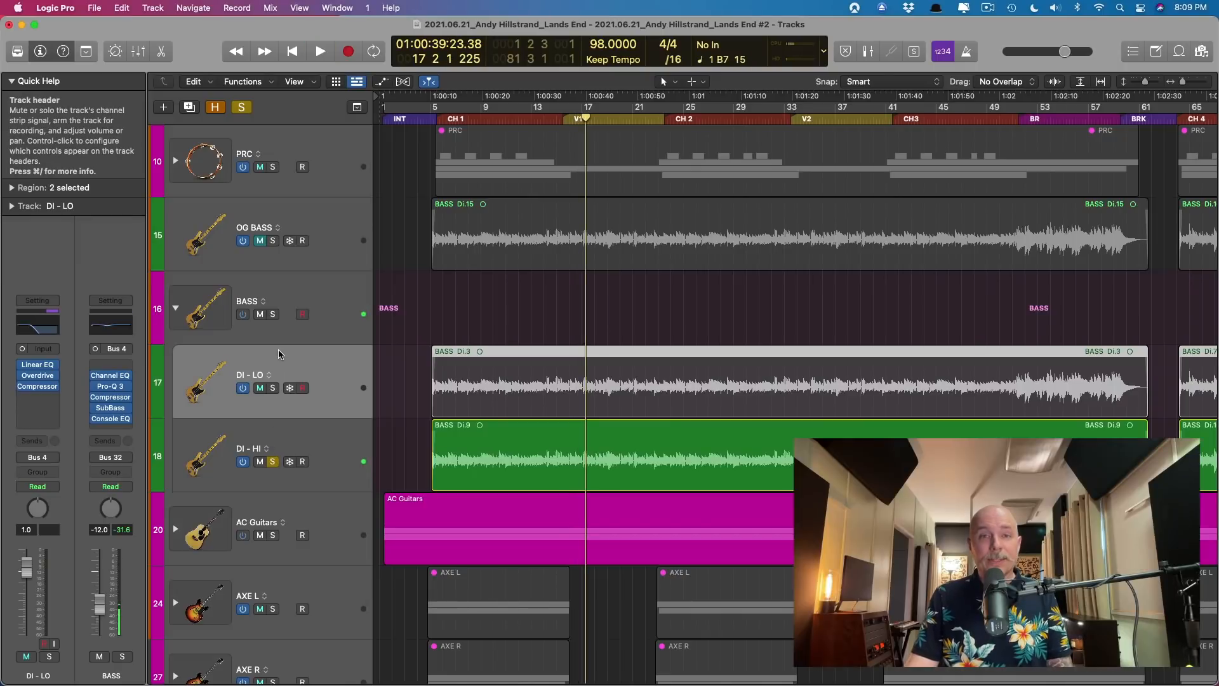
Step: Solo the whole BASS stack instead of DI - HI and play the low and high tracks together
{"action": "left_click", "coordinate": [273, 314]}
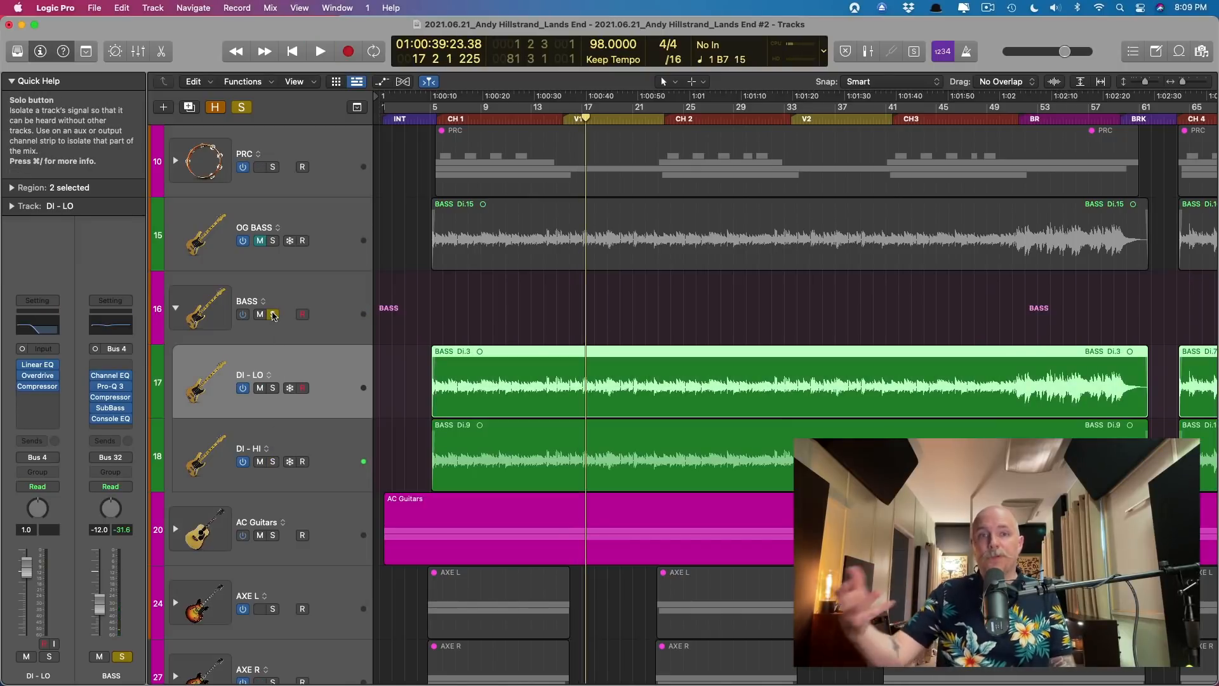
{"action": "key", "text": "space"}
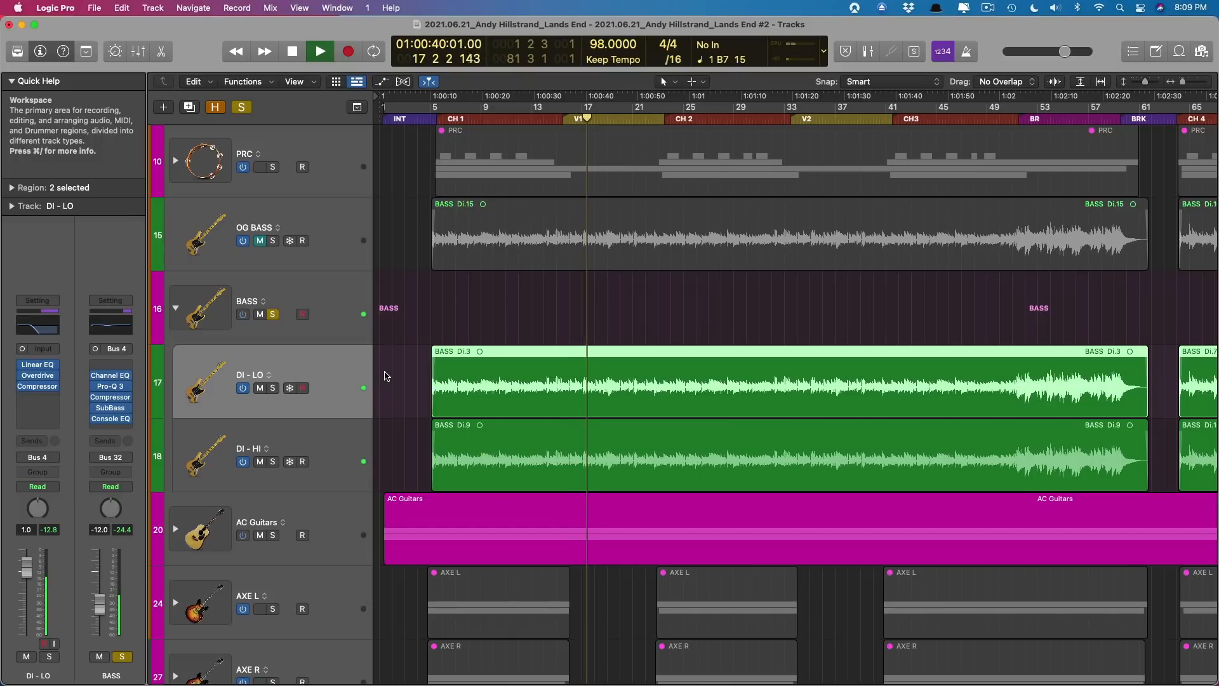
{"action": "key", "text": "space"}
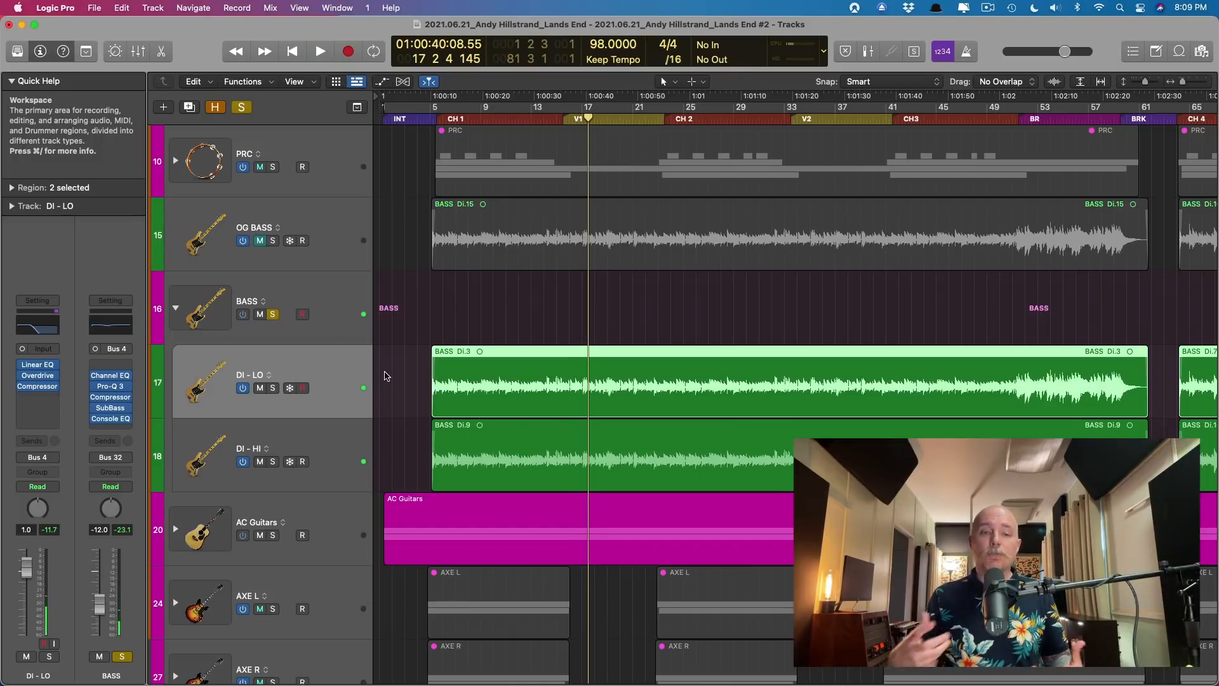
Step: Open the mixer and examine the effects, bus outputs and levels of the DI - LO and DI - HI channels
{"action": "key", "text": "x"}
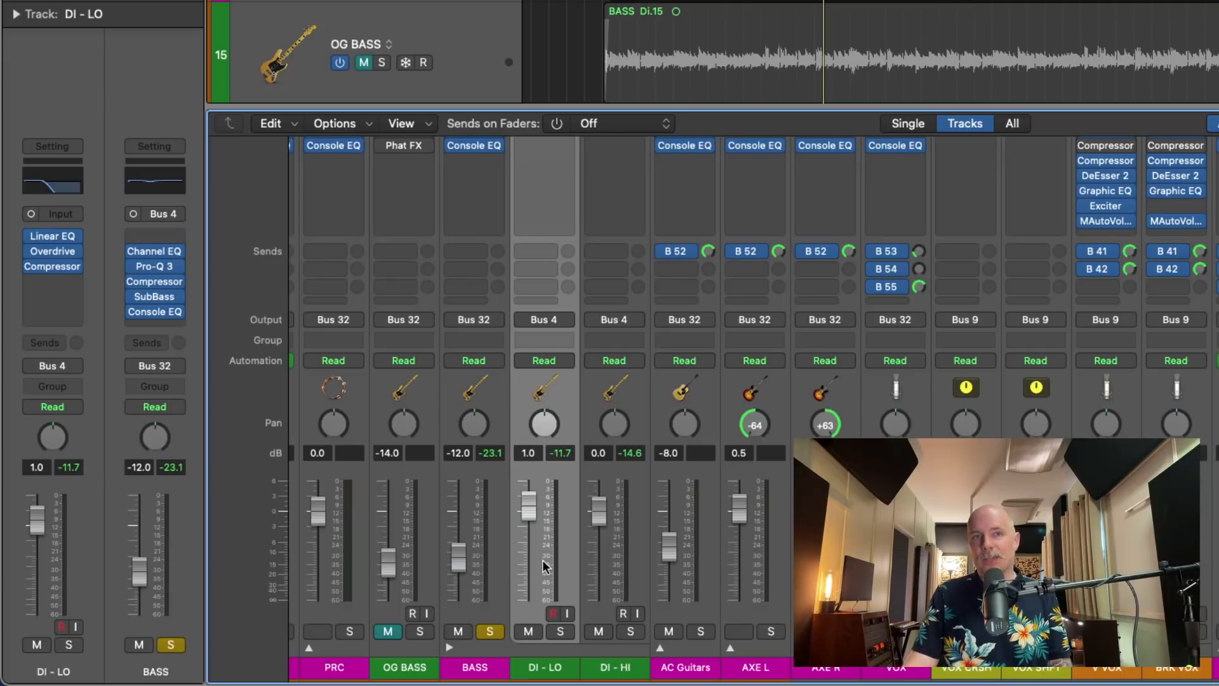
{"action": "scroll", "coordinate": [554, 456], "scroll_direction": "up", "scroll_amount": 5}
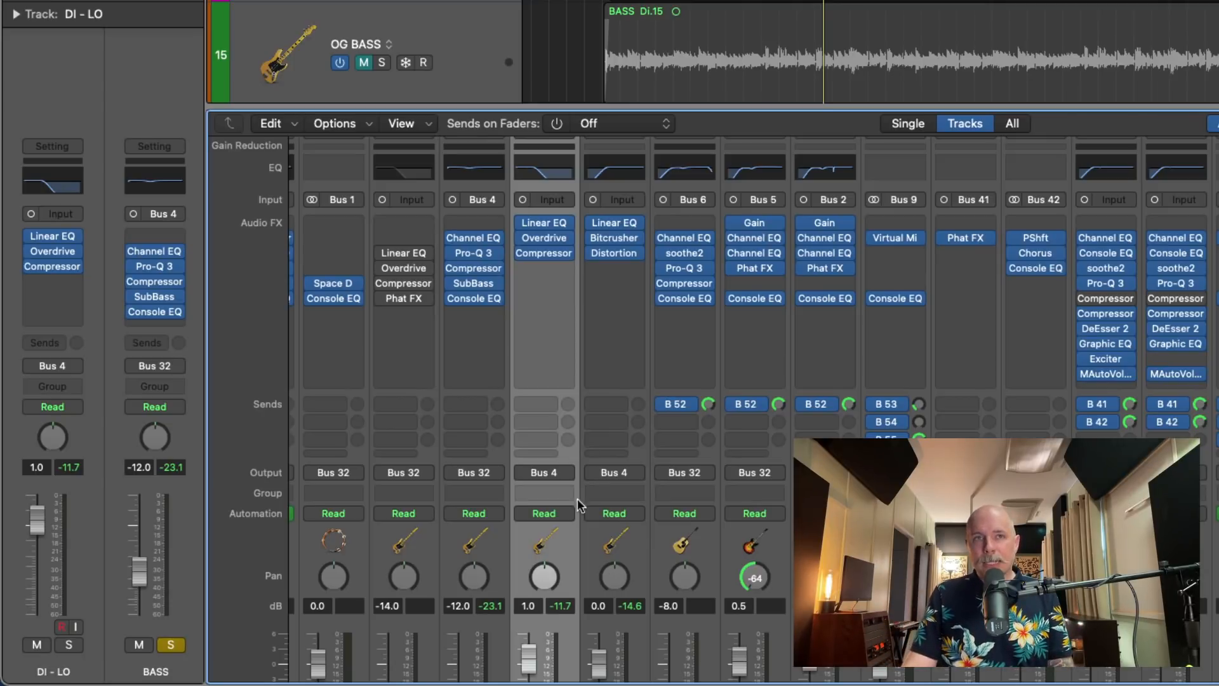
{"action": "scroll", "coordinate": [567, 336], "scroll_direction": "down", "scroll_amount": 6}
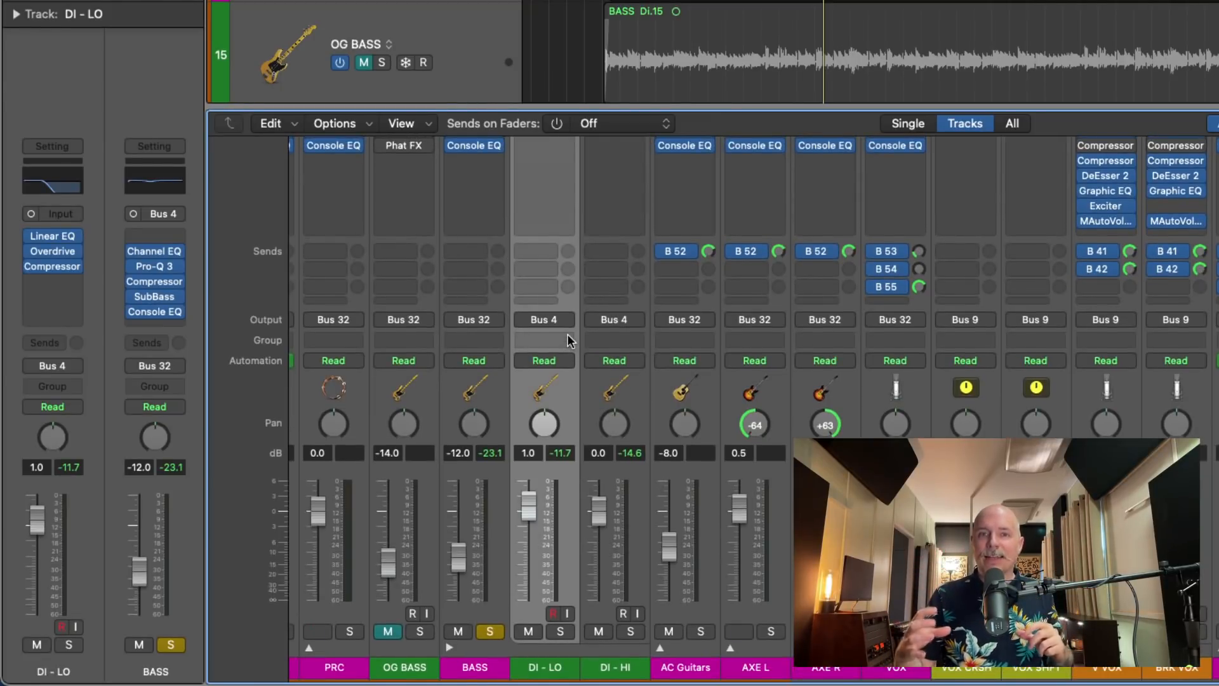
{"action": "scroll", "coordinate": [562, 337], "scroll_direction": "up", "scroll_amount": 7}
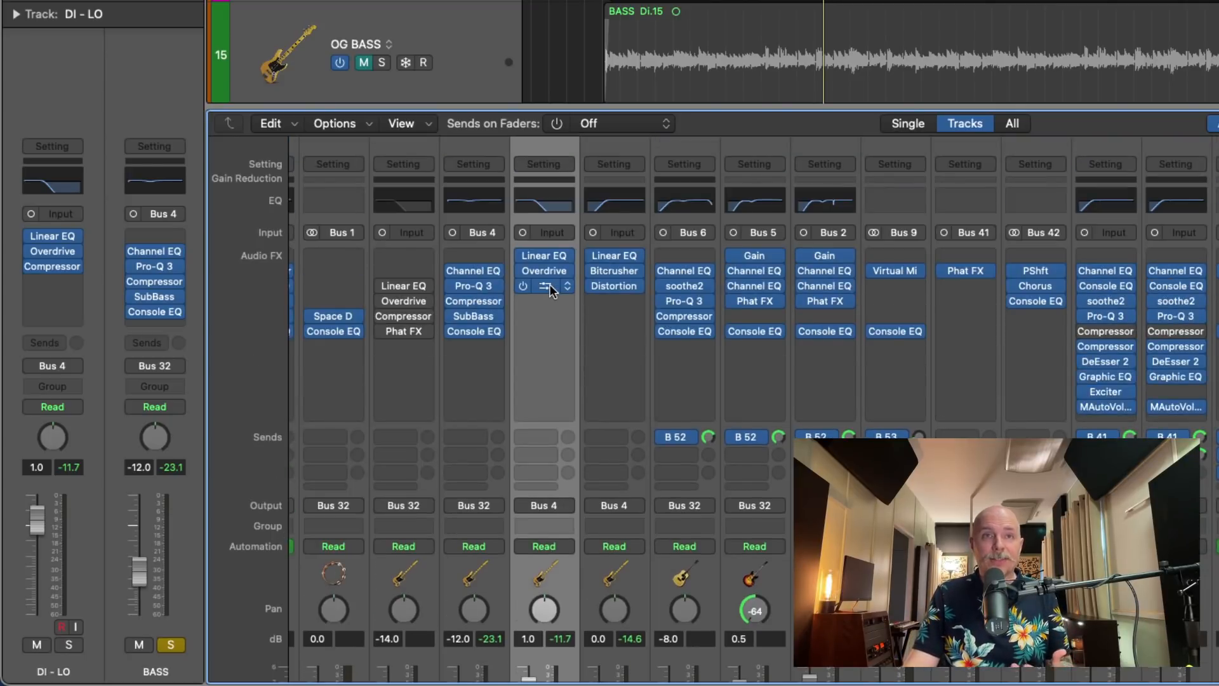
Step: Open the Compressor on the DI - LO channel and examine its ratio and threshold settings
{"action": "left_click", "coordinate": [546, 286]}
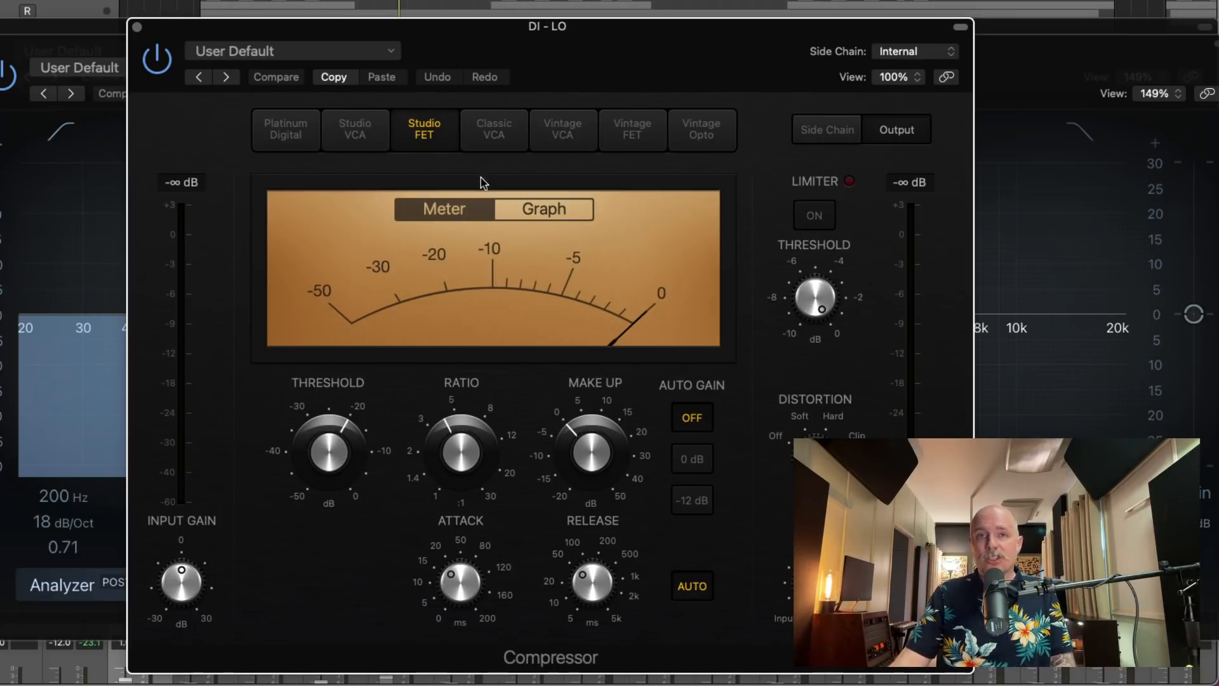
{"action": "mouse_move", "coordinate": [433, 468]}
{"action": "mouse_move", "coordinate": [339, 436]}
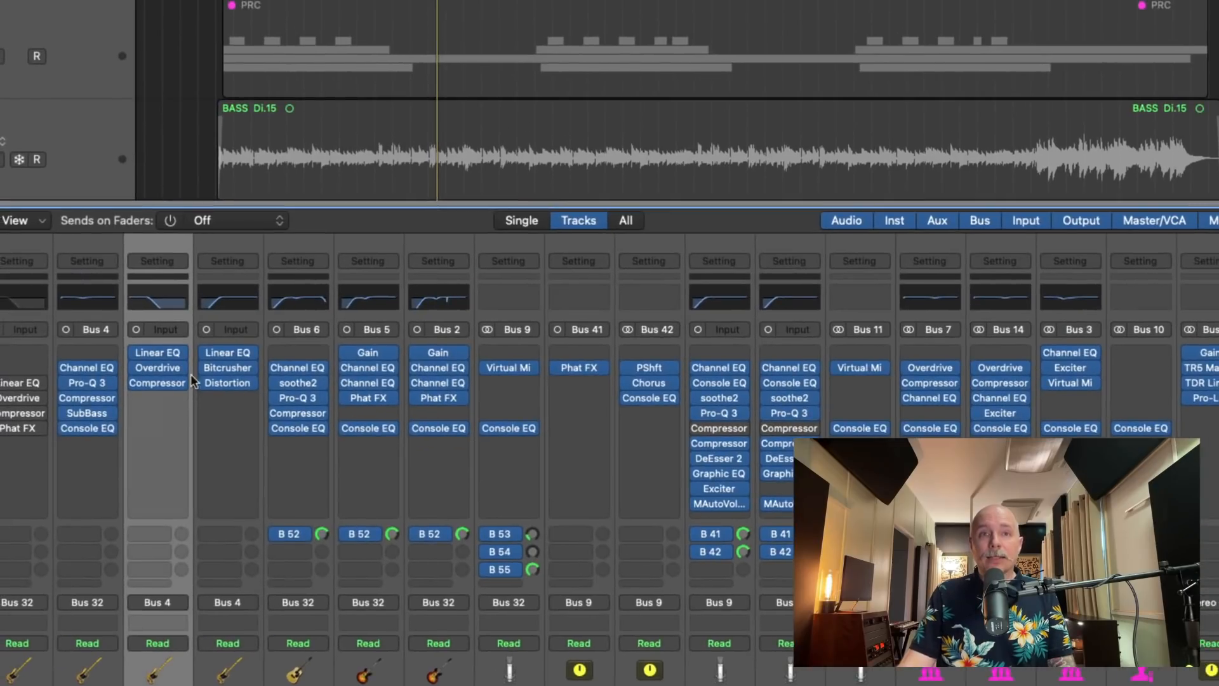
Step: Open the Overdrive on the DI - LO channel, examine its drive, tone and output settings, and close all plug-in windows
{"action": "left_click", "coordinate": [157, 367]}
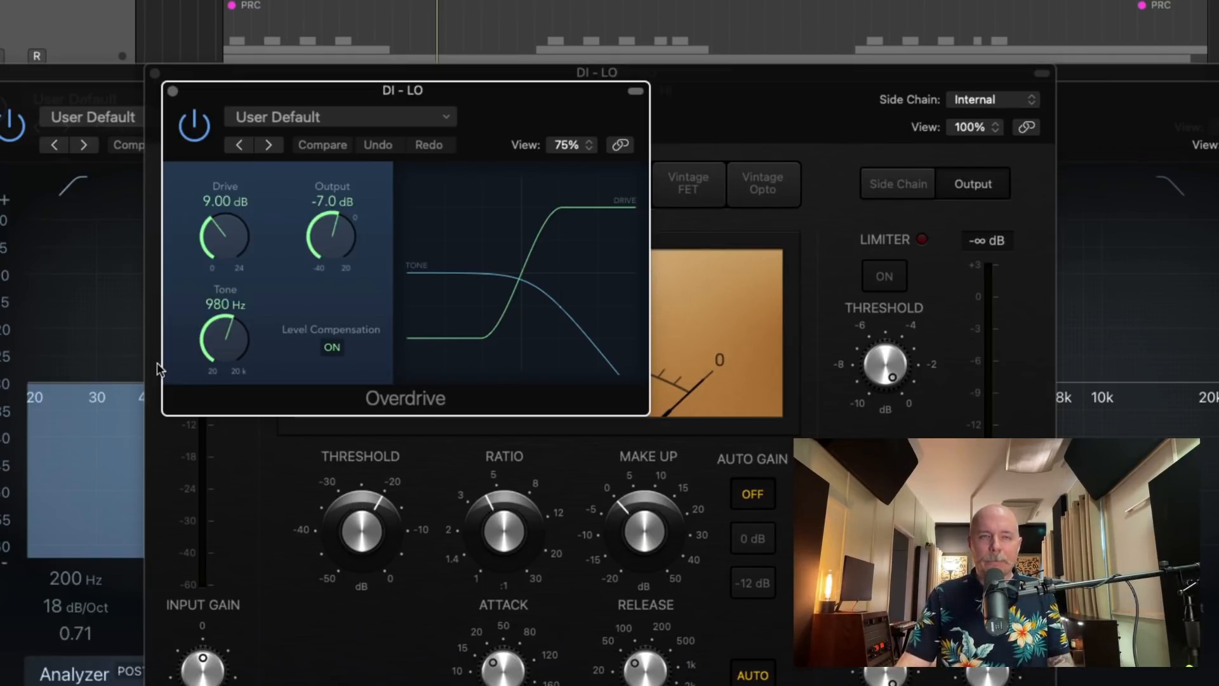
{"action": "left_click", "coordinate": [172, 91], "text": "alt"}
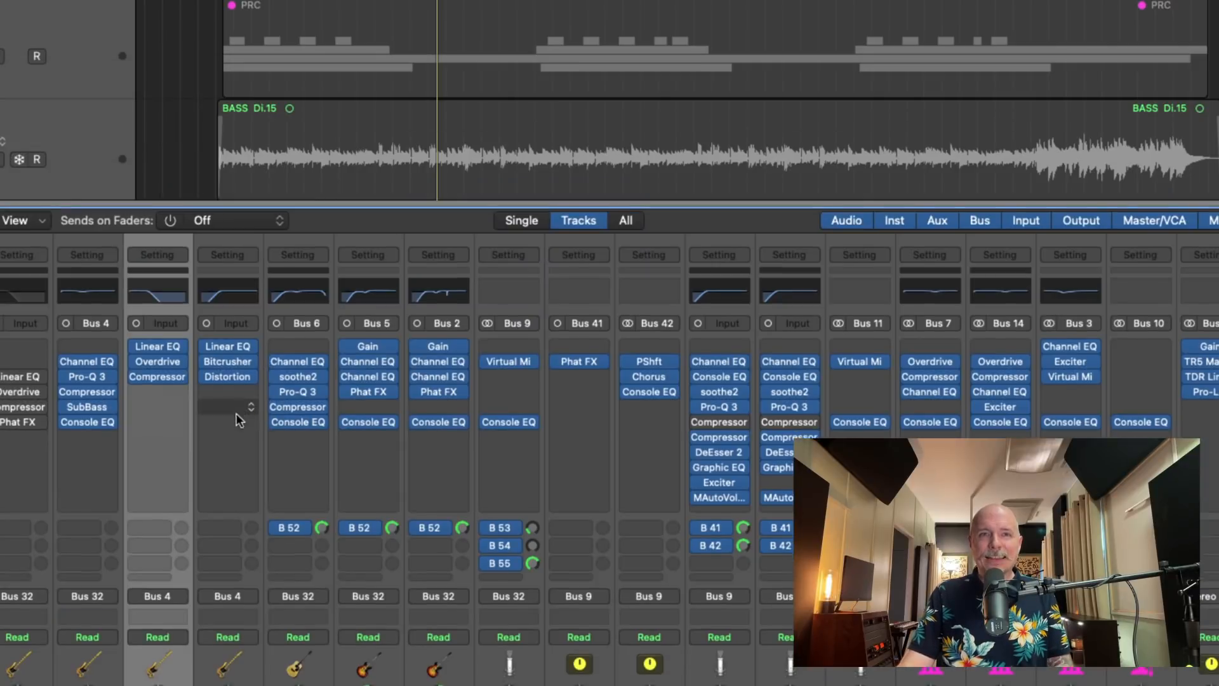
Step: Open the DI - HI channel's Bitcrusher and Distortion one above the other, examine their settings, and close the mixer and plug-in windows
{"action": "scroll", "coordinate": [229, 394], "scroll_direction": "down", "scroll_amount": 1}
{"action": "left_click", "coordinate": [224, 349]}
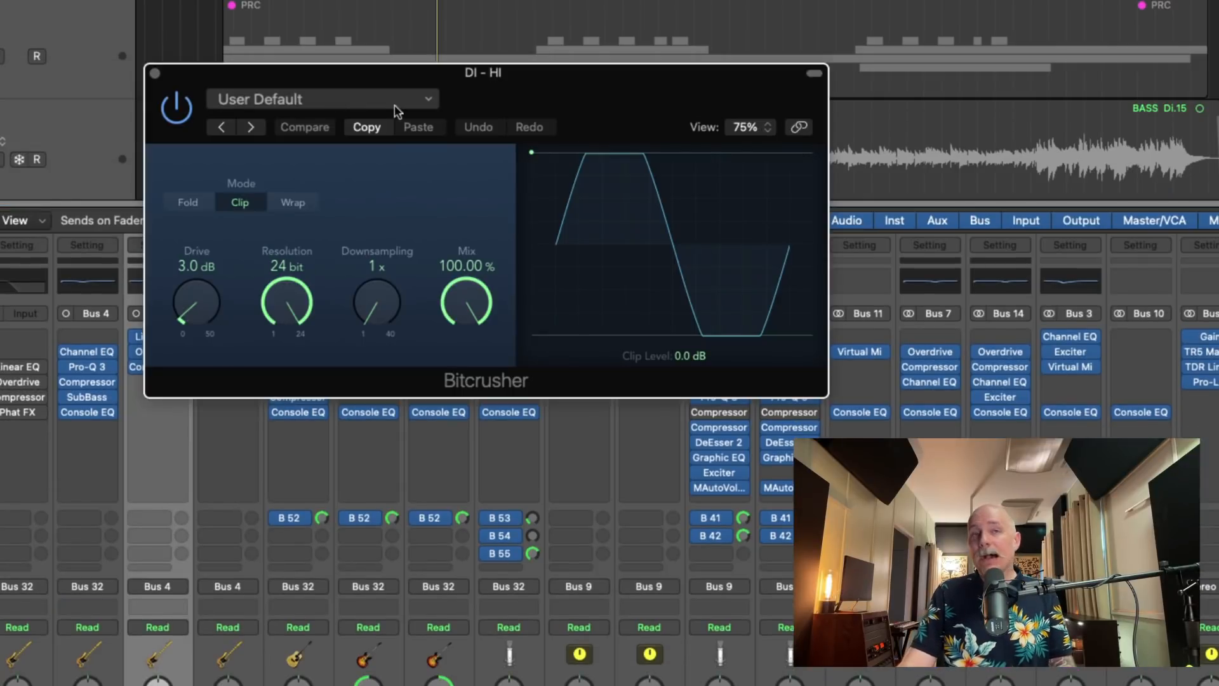
{"action": "left_click_drag", "start_coordinate": [467, 96], "coordinate": [622, 69]}
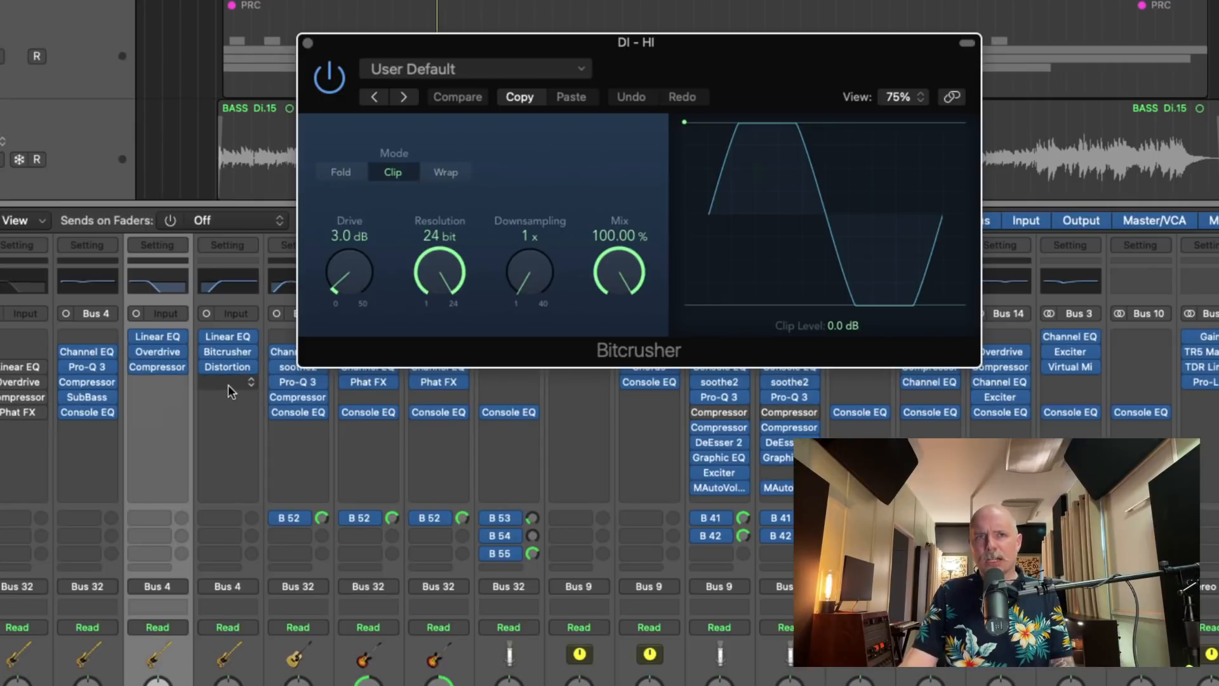
{"action": "left_click", "coordinate": [229, 366]}
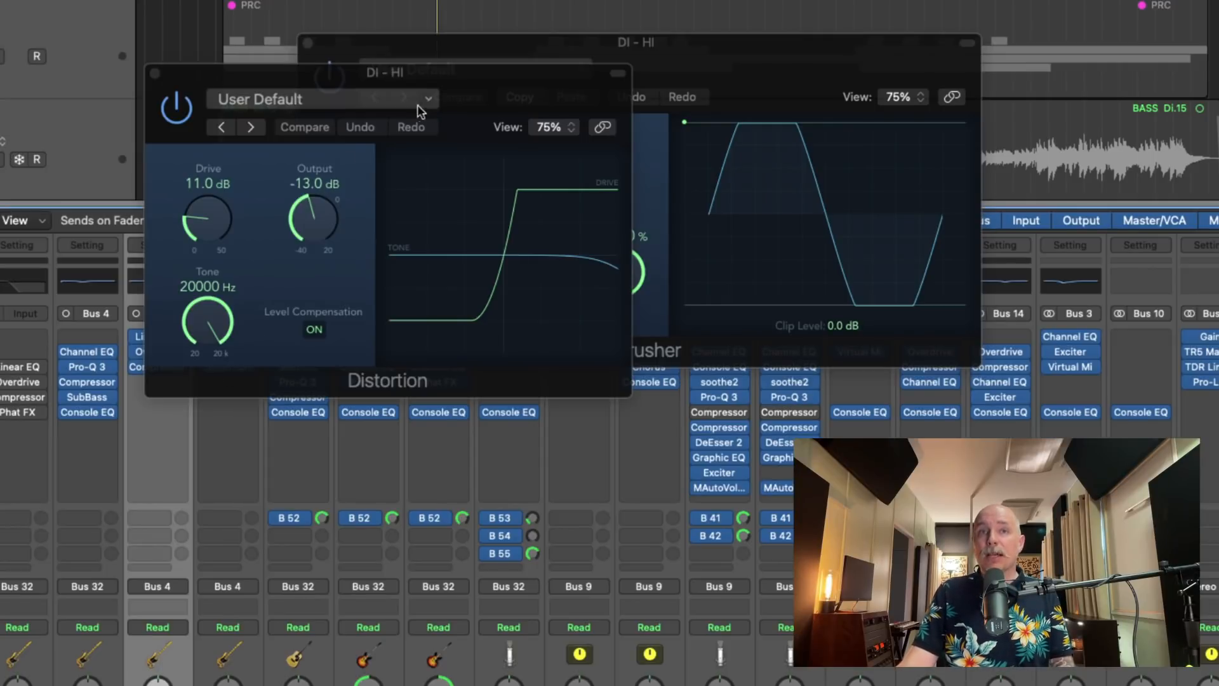
{"action": "left_click_drag", "start_coordinate": [418, 104], "coordinate": [600, 399]}
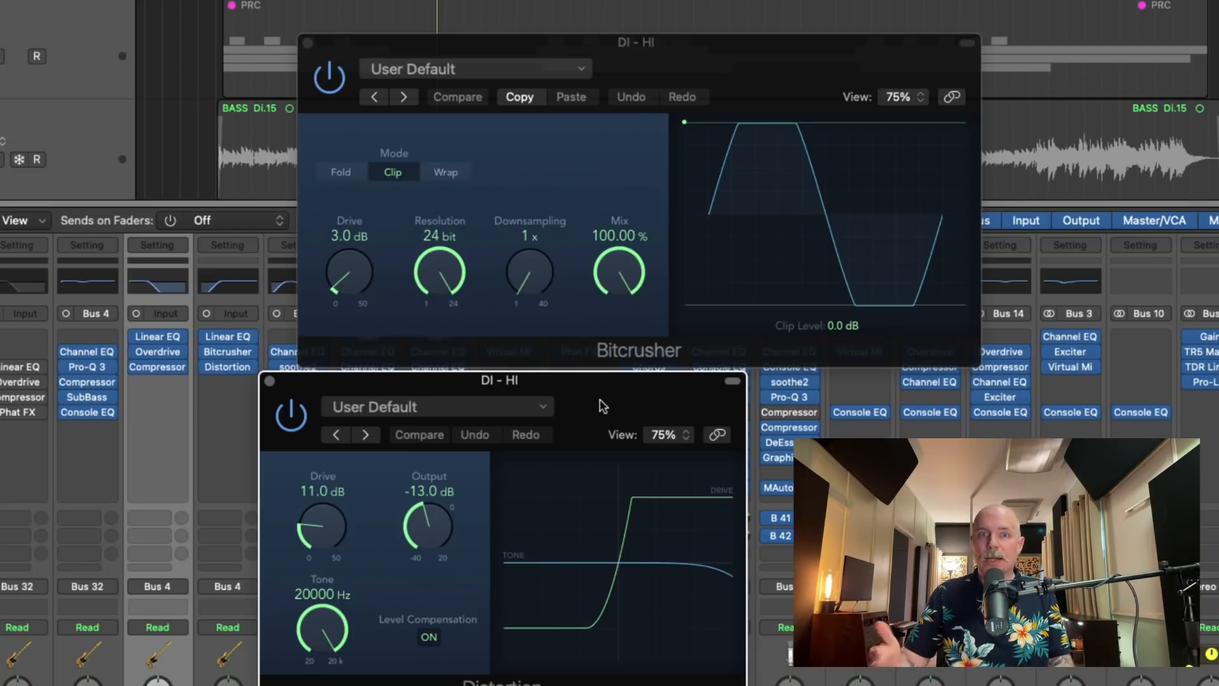
{"action": "key", "text": "x"}
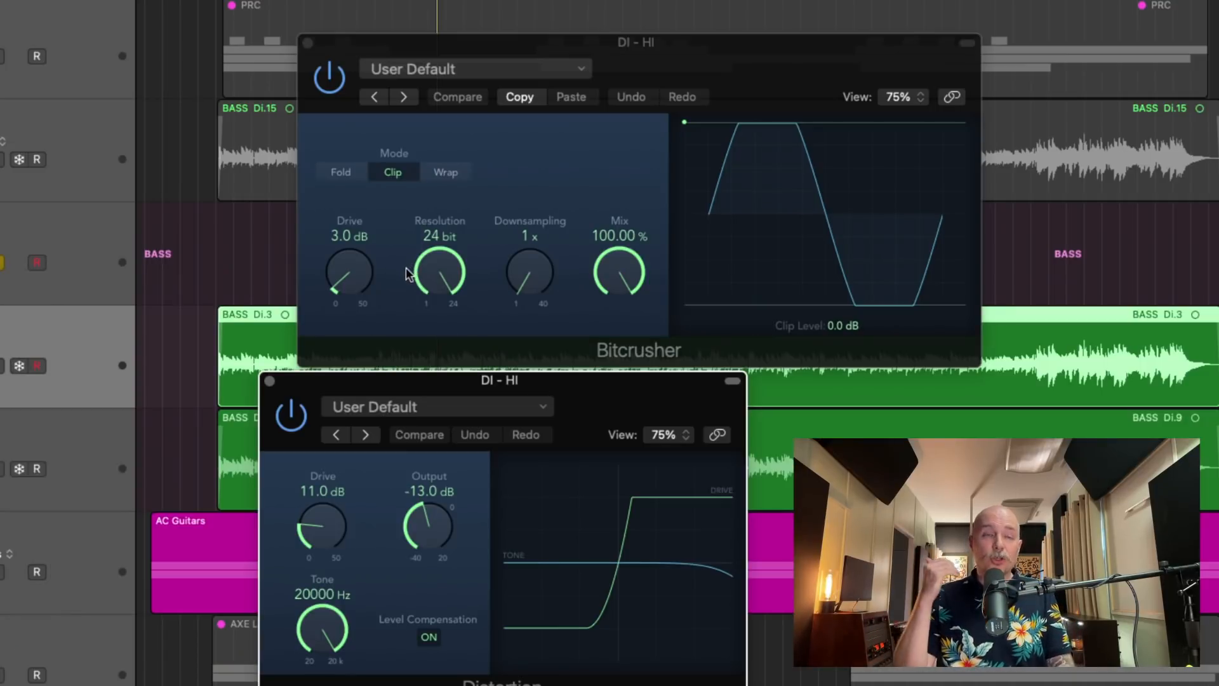
{"action": "left_click", "coordinate": [308, 43], "text": "alt"}
Step: Play from just before verse 1, alternating the exclusive solo between the BASS stack and OG BASS, and finish on the BASS stack
{"action": "scroll", "coordinate": [408, 213], "scroll_direction": "up", "scroll_amount": 2}
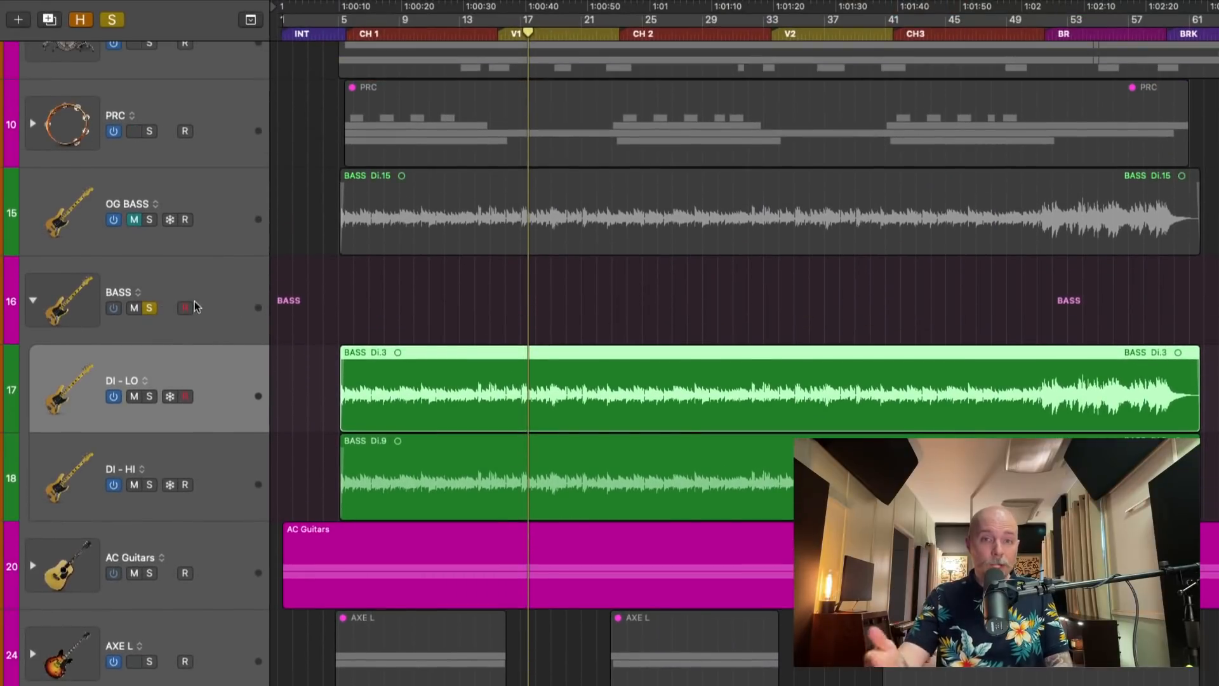
{"action": "key", "text": "space"}
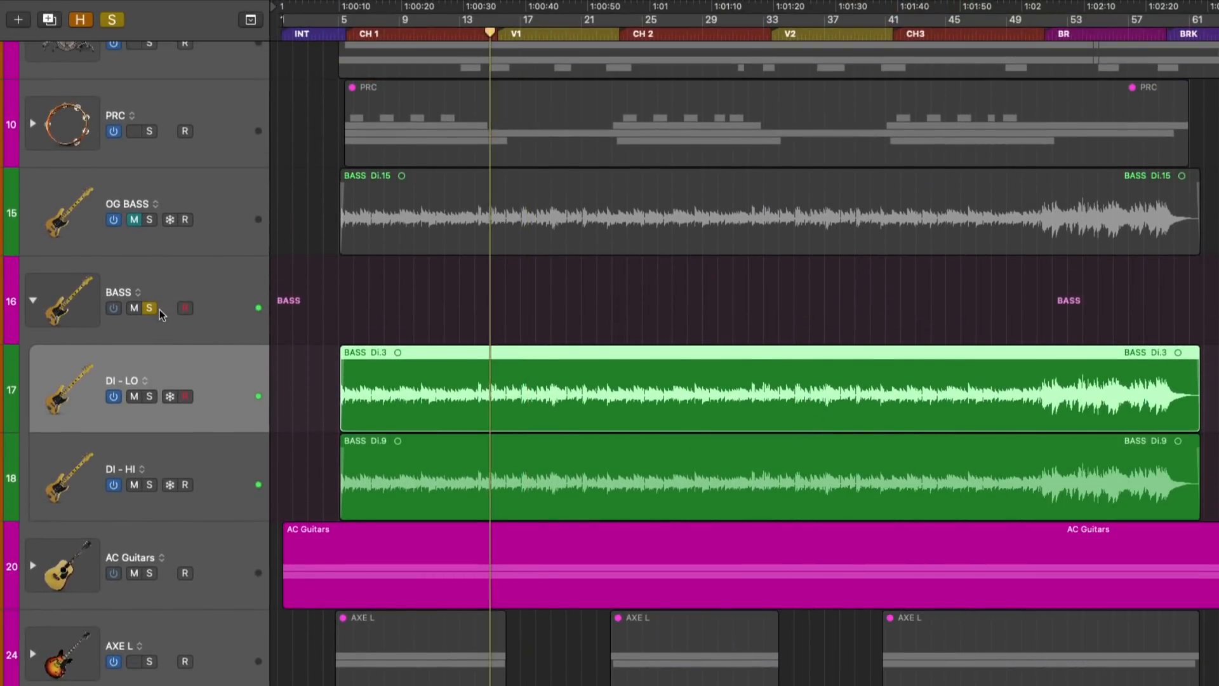
{"action": "left_click", "coordinate": [149, 219], "text": "alt"}
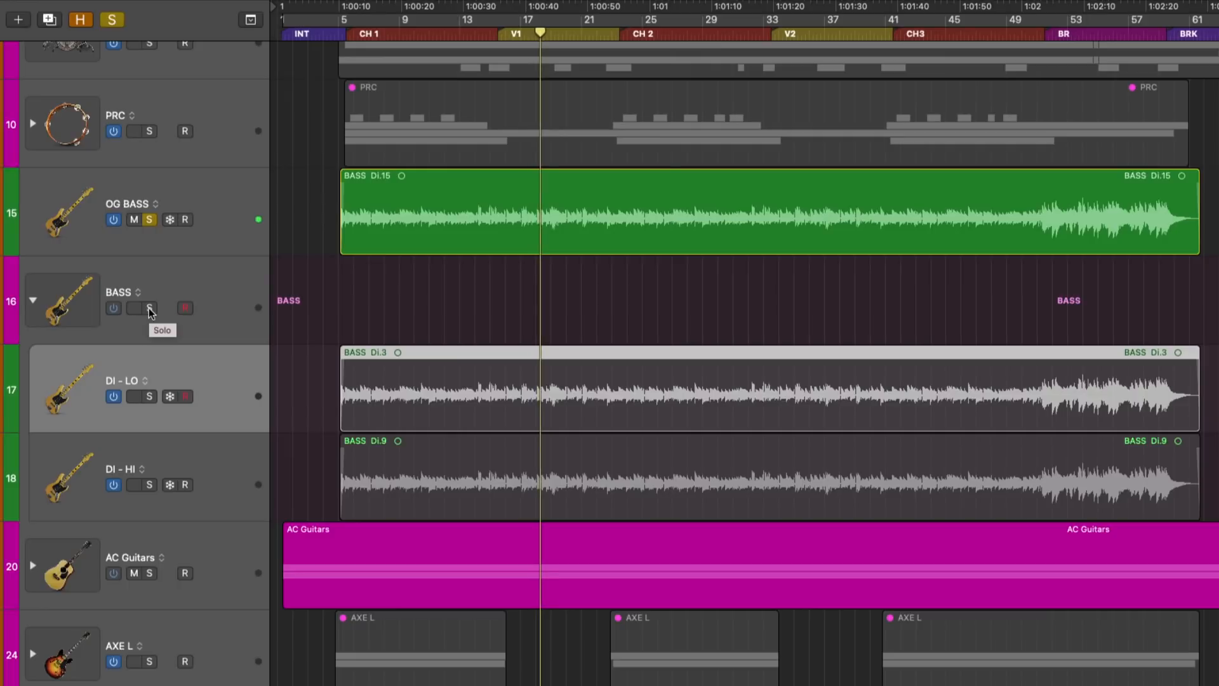
{"action": "left_click", "coordinate": [149, 308], "text": "alt"}
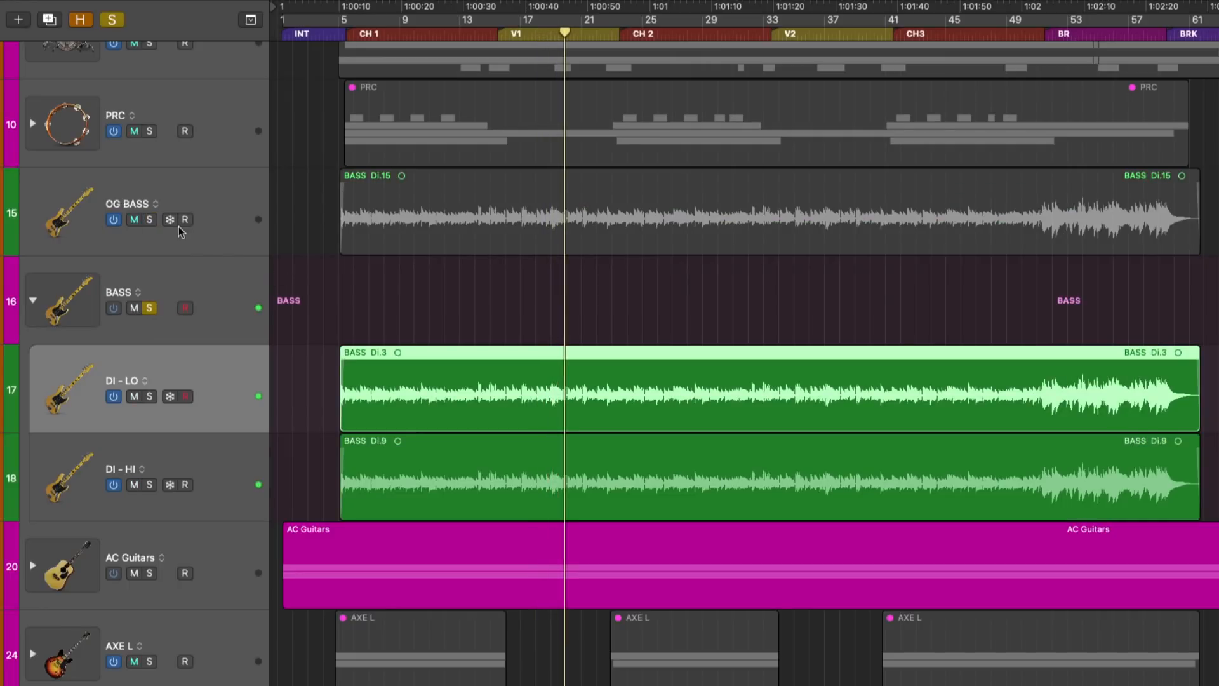
{"action": "left_click", "coordinate": [151, 220], "text": "alt"}
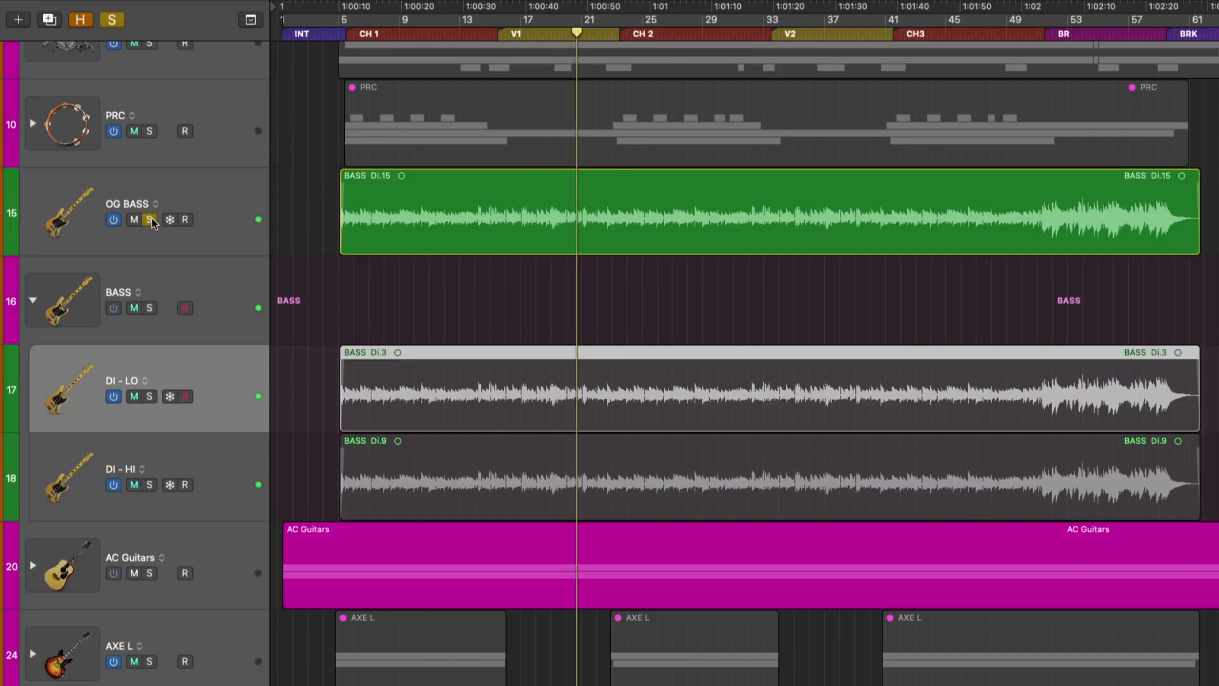
{"action": "left_click", "coordinate": [151, 309], "text": "alt"}
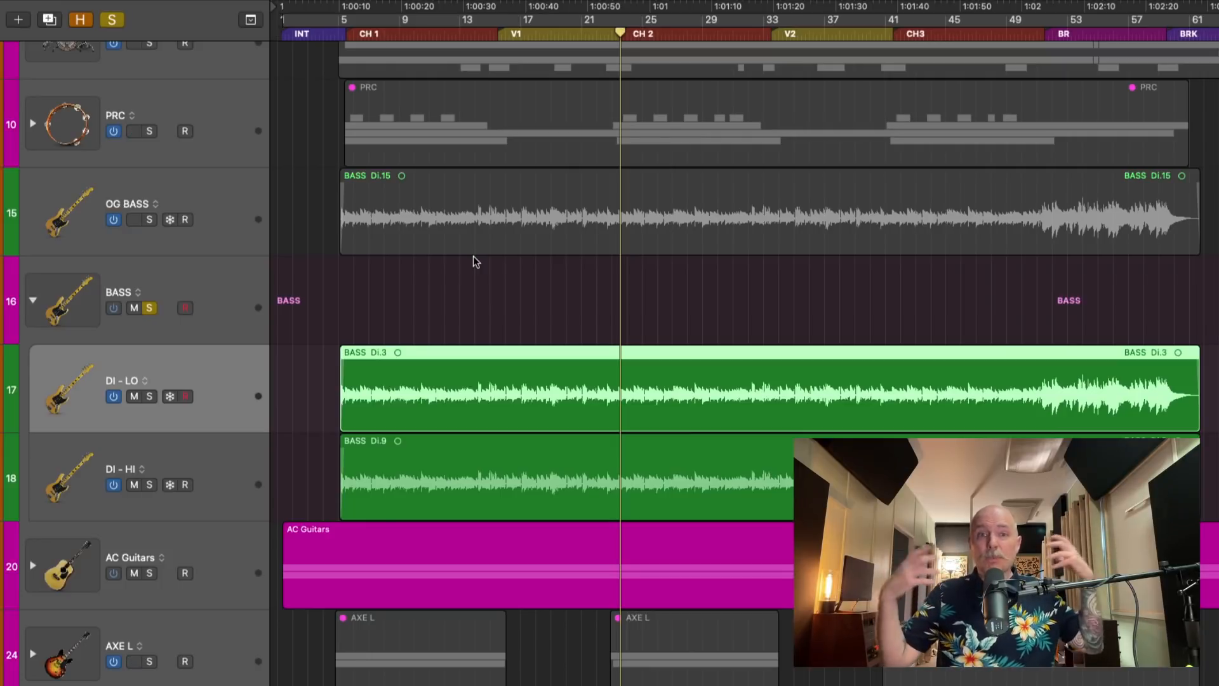
Step: Solo the DRM stack alongside the BASS stack and play them together from just before verse 1
{"action": "scroll", "coordinate": [455, 271], "scroll_direction": "up", "scroll_amount": 2}
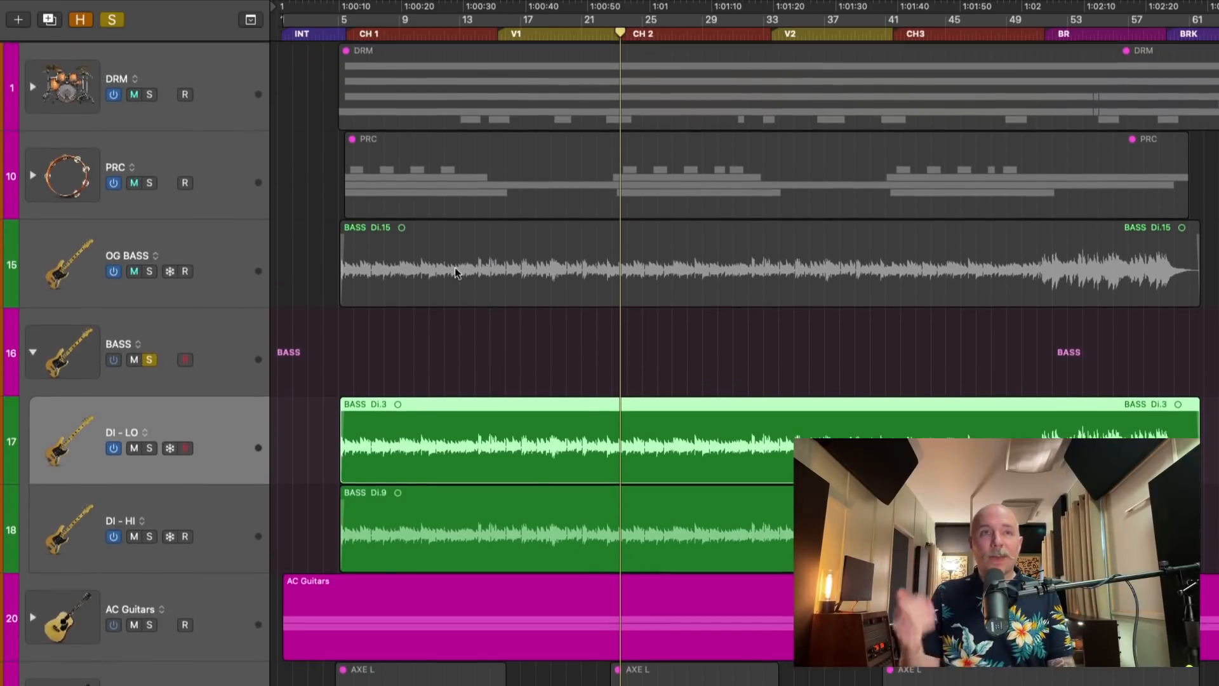
{"action": "left_click", "coordinate": [149, 94]}
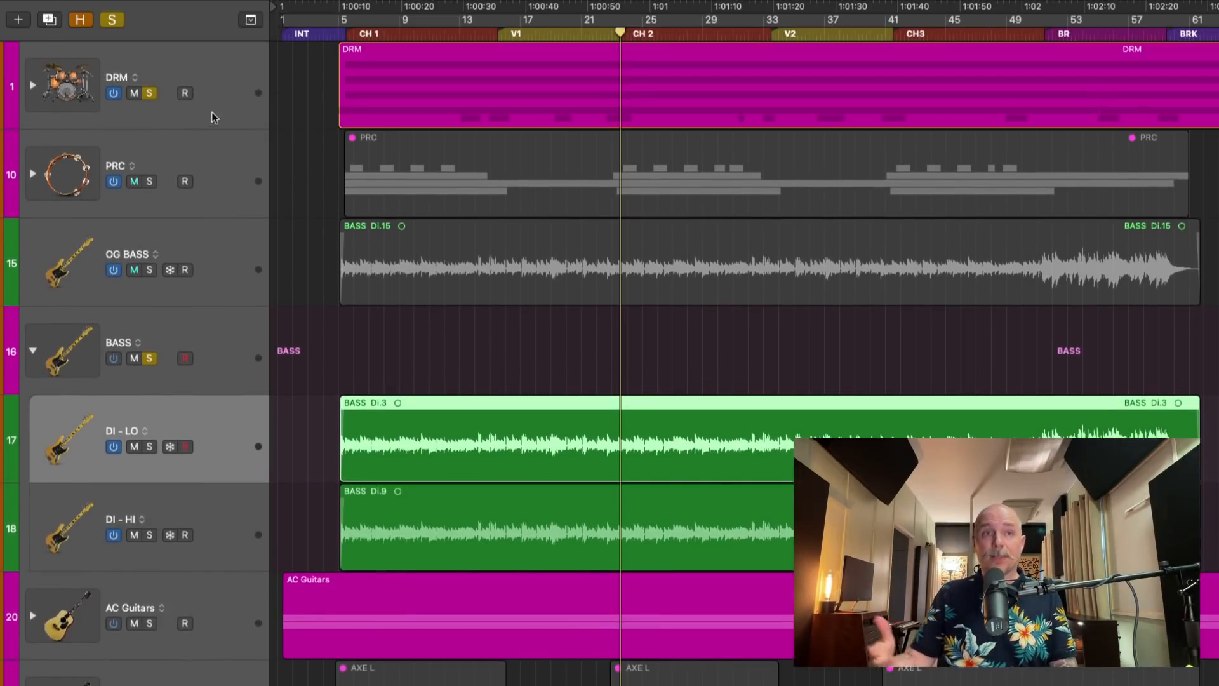
{"action": "key", "text": "alt+comma"}
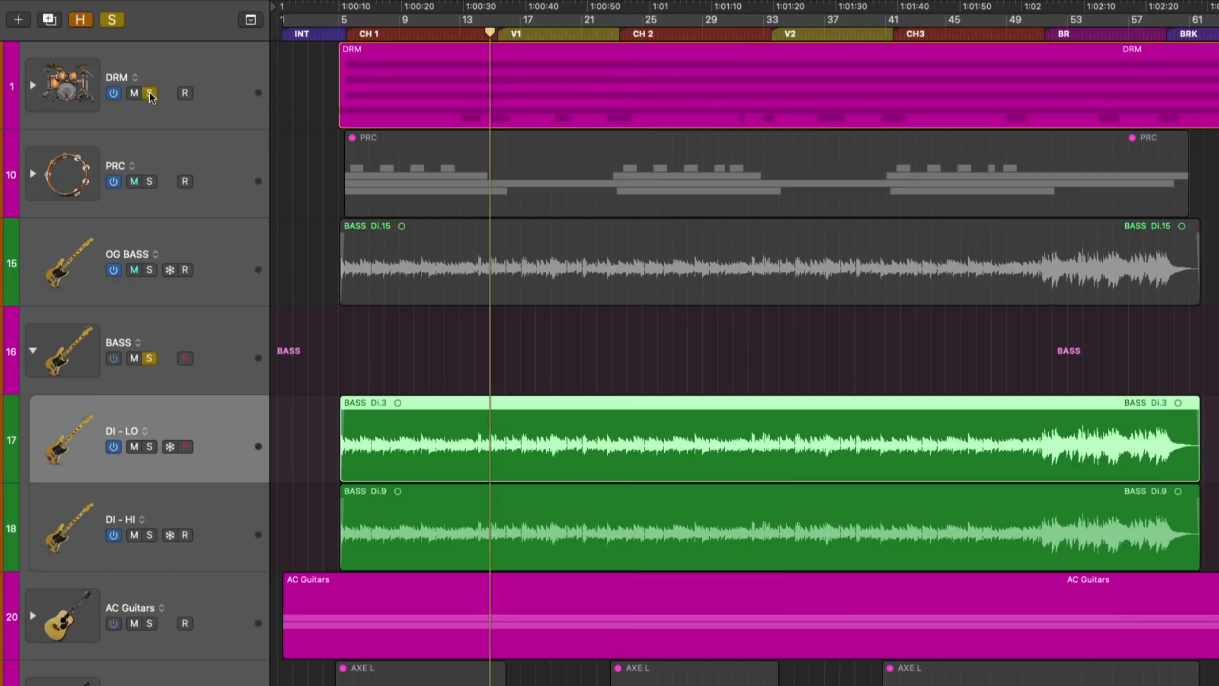
{"action": "key", "text": "space"}
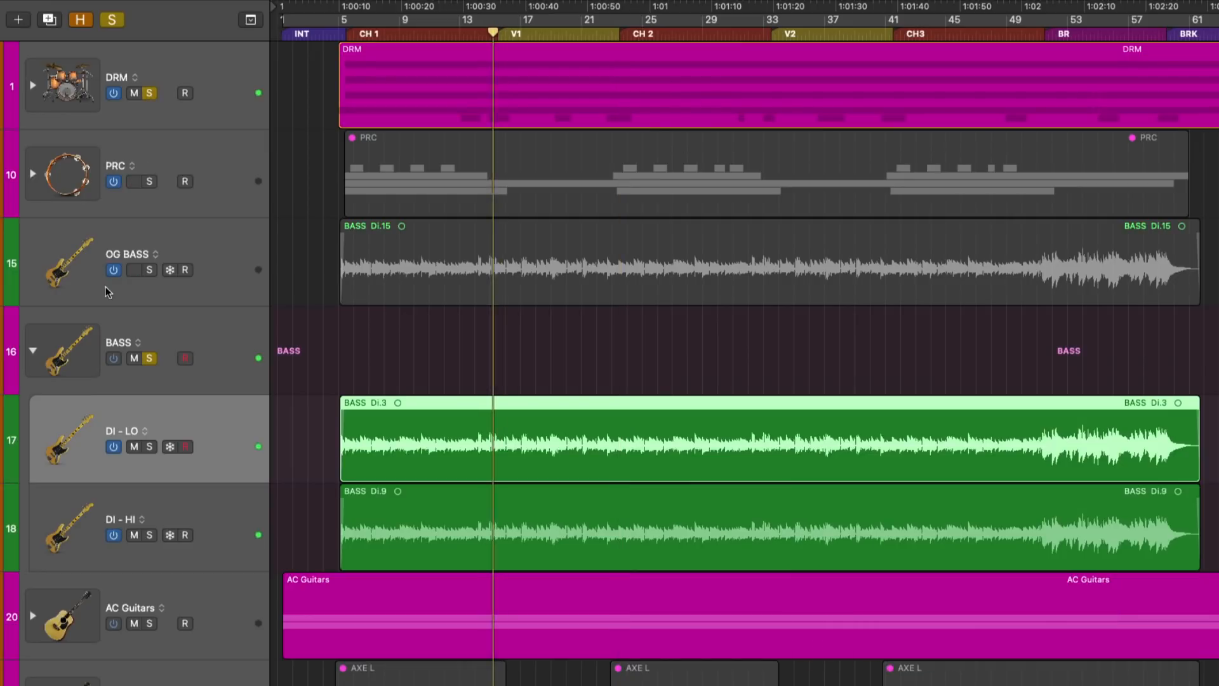
Step: Switch the bass solo from the BASS stack to OG BASS and back again to compare both against the drums
{"action": "left_click", "coordinate": [150, 359]}
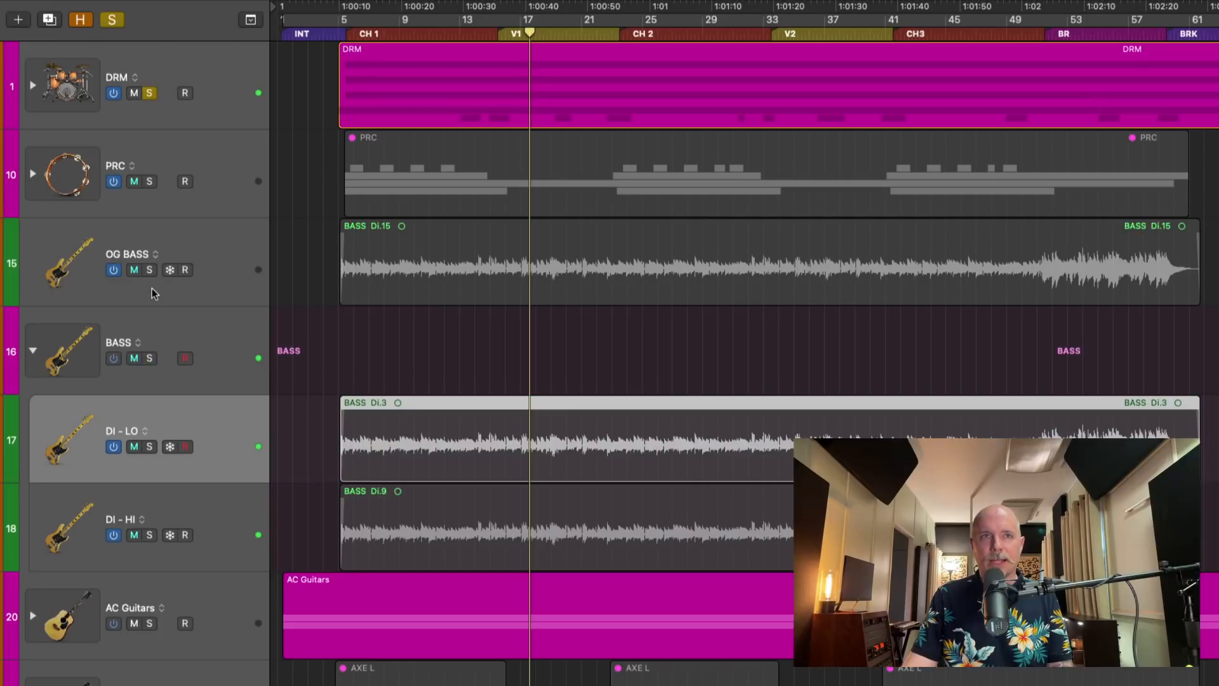
{"action": "left_click", "coordinate": [149, 270]}
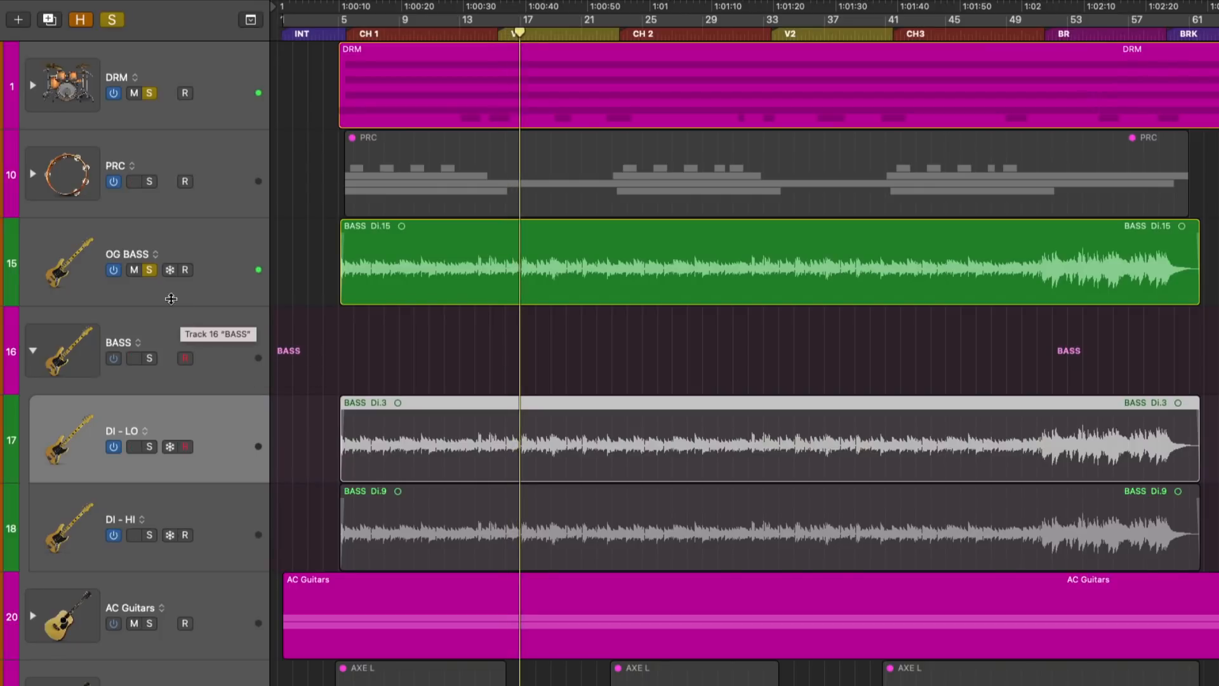
{"action": "left_click", "coordinate": [150, 270]}
{"action": "left_click", "coordinate": [150, 358]}
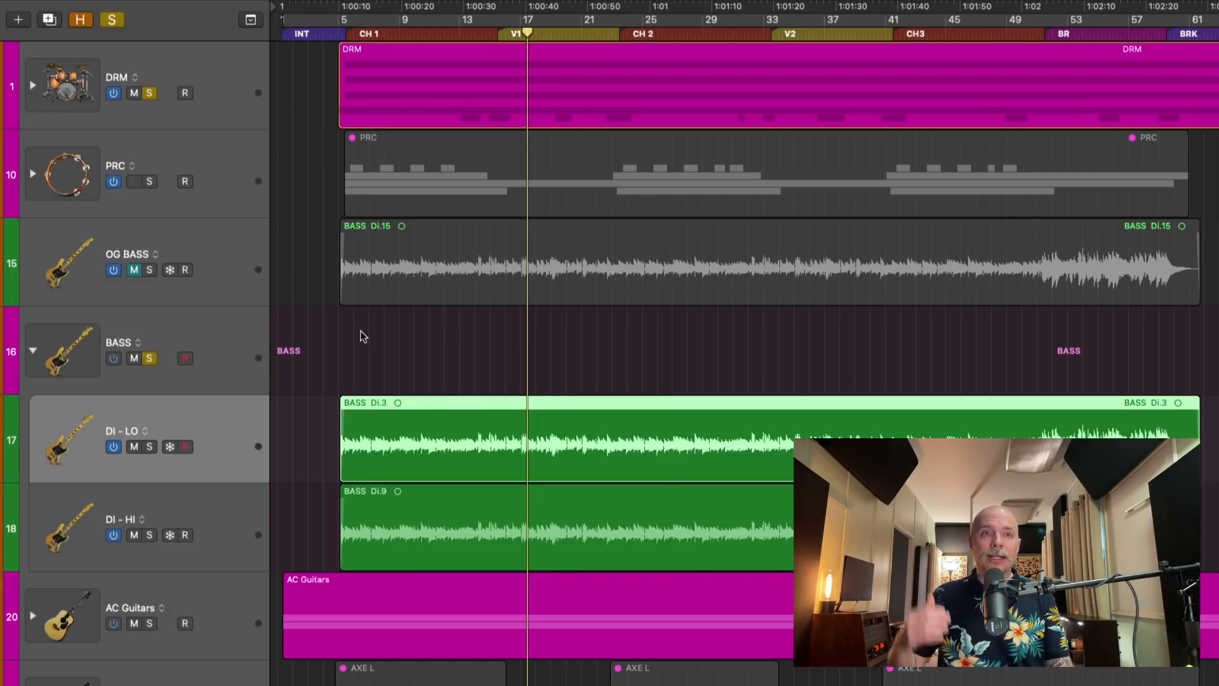
Step: Select the BASS stack, place the playhead at bar 16 and play the full mix into verse 1 without any solos
{"action": "key", "text": "x"}
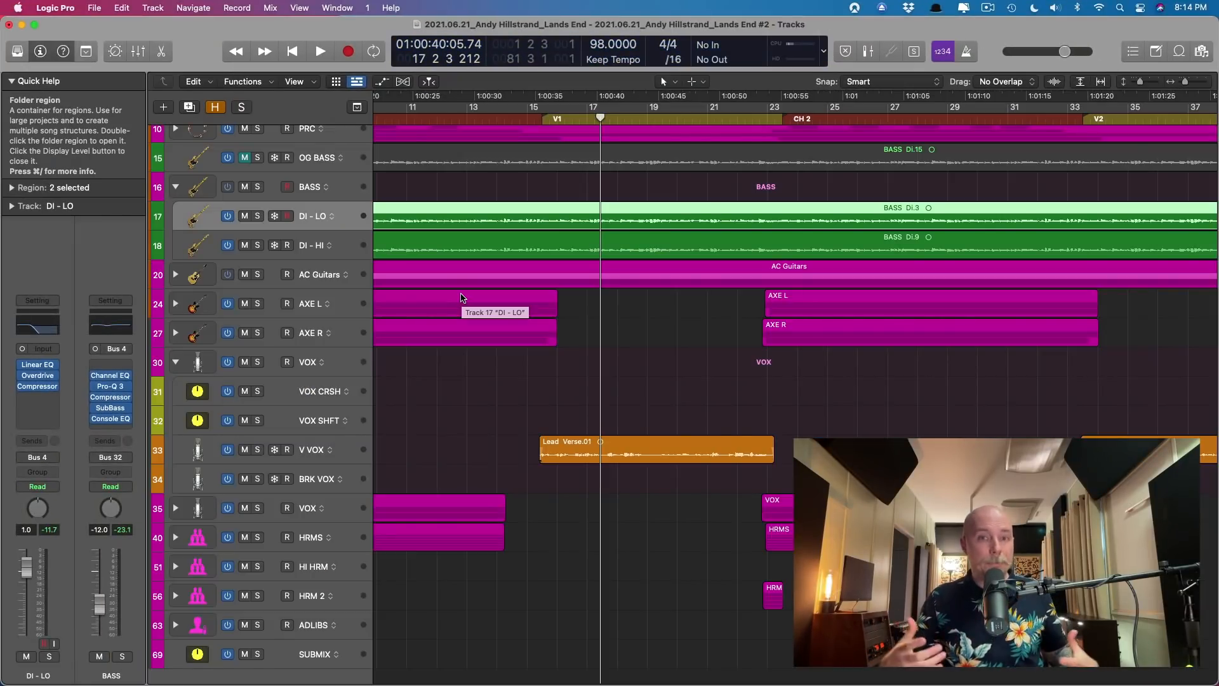
{"action": "left_click", "coordinate": [364, 192]}
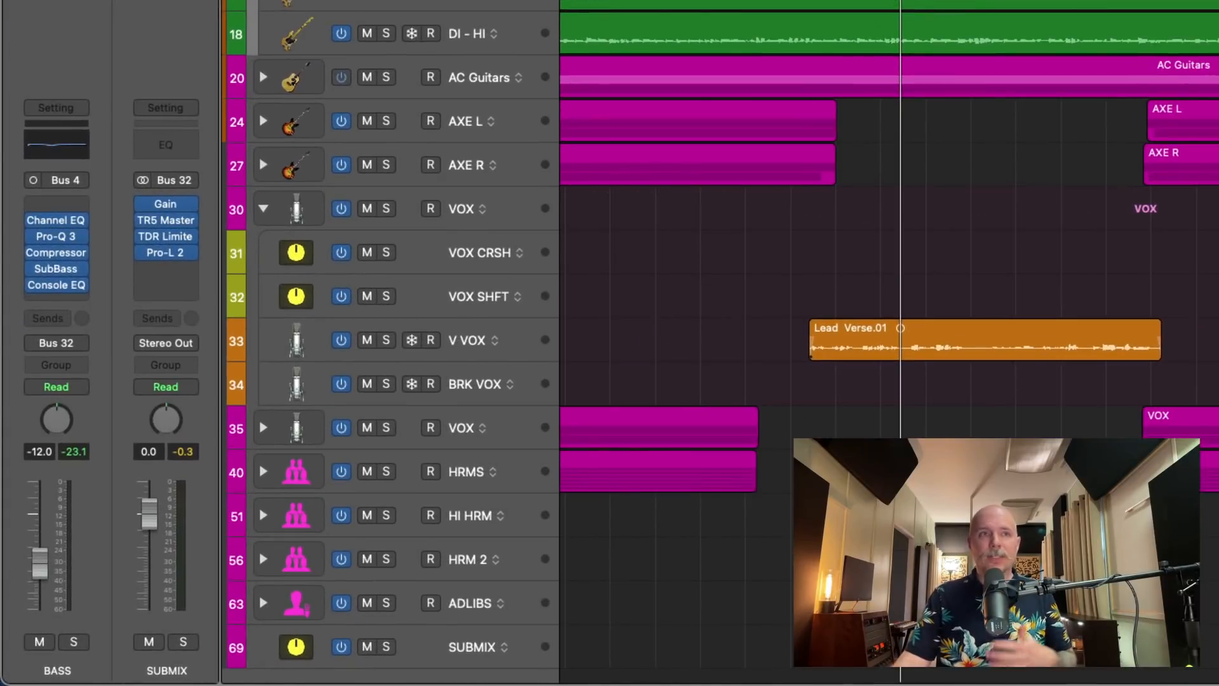
{"action": "scroll", "coordinate": [889, 343], "scroll_direction": "left", "scroll_amount": 1}
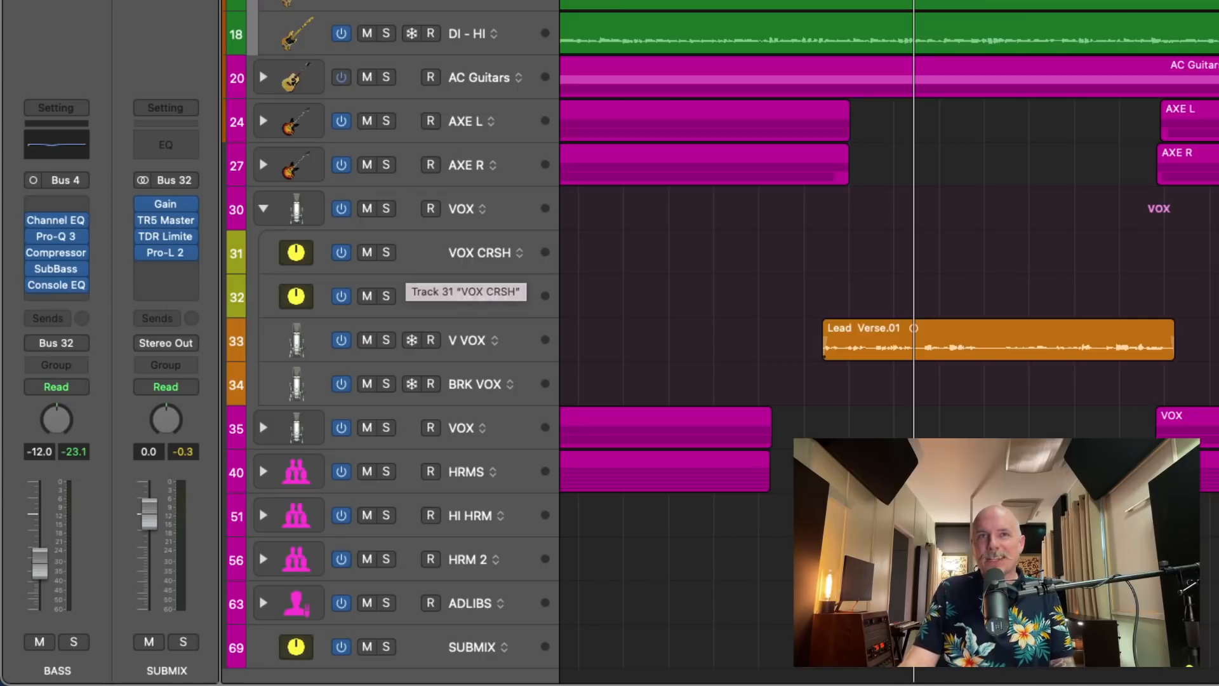
{"action": "left_click", "coordinate": [851, 1]}
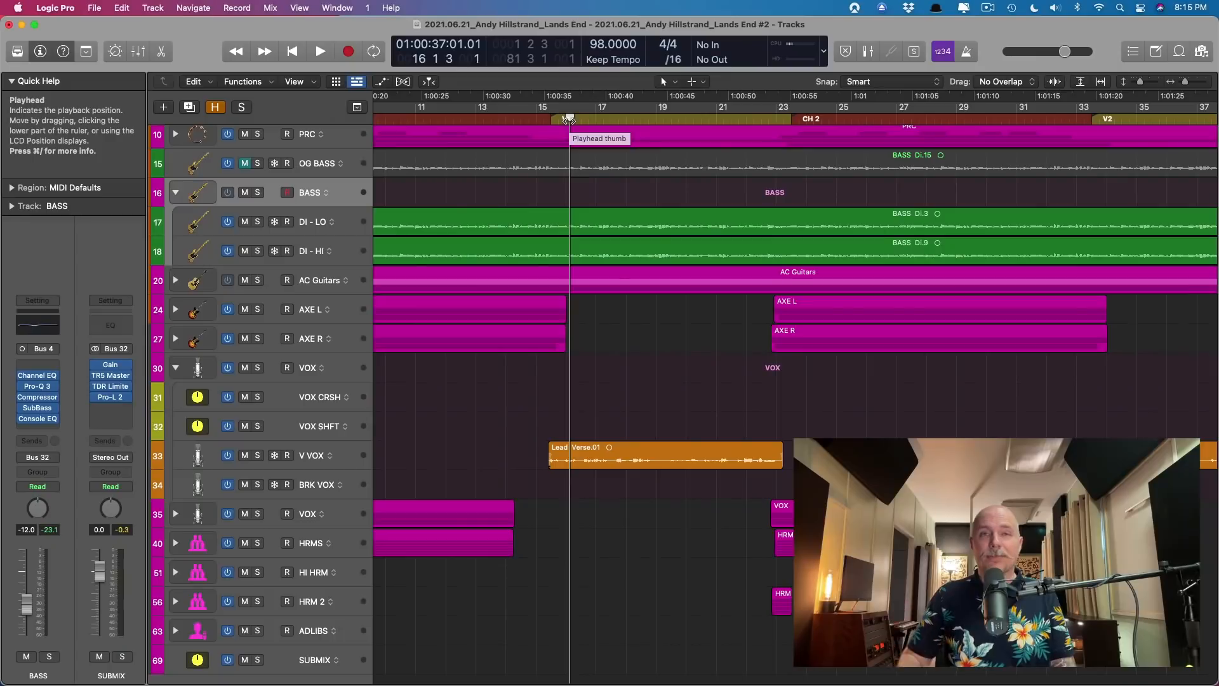
{"action": "key", "text": "space"}
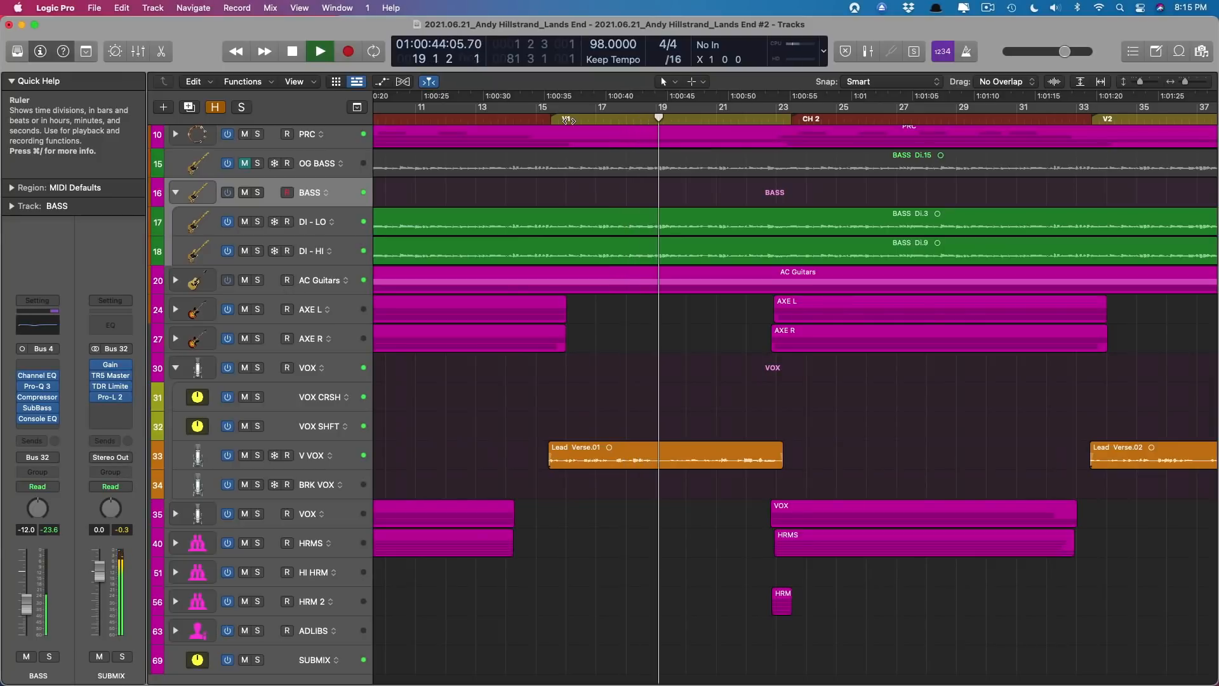
{"action": "key", "text": "space"}
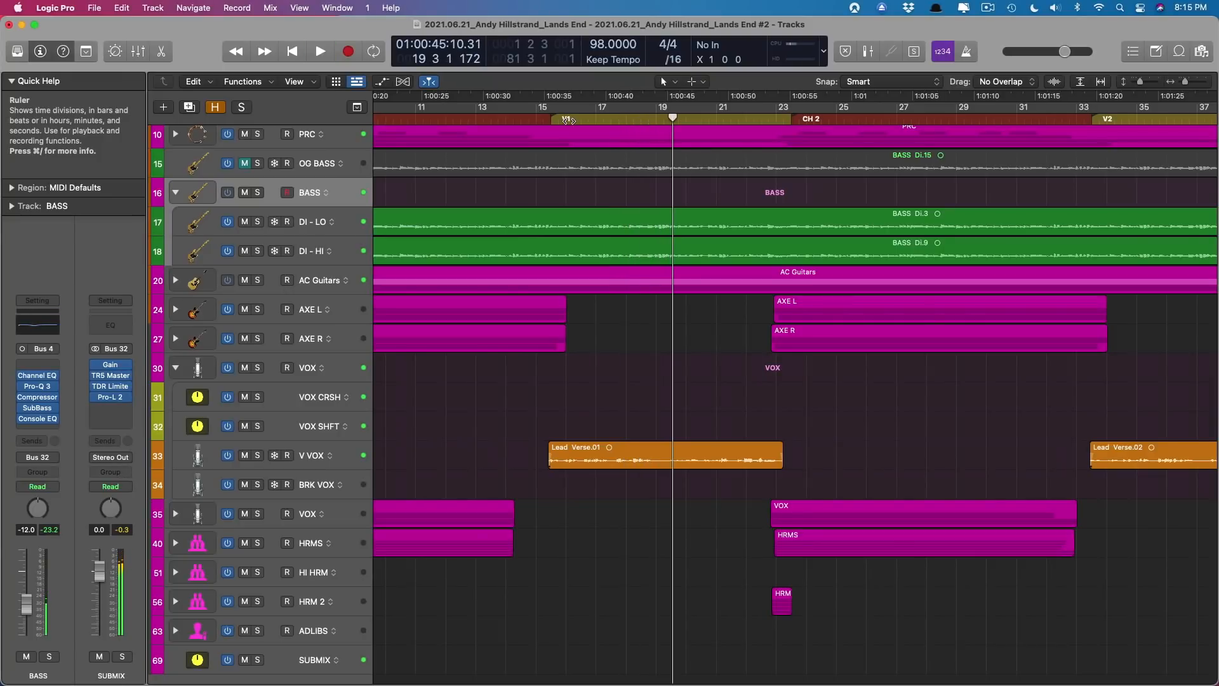